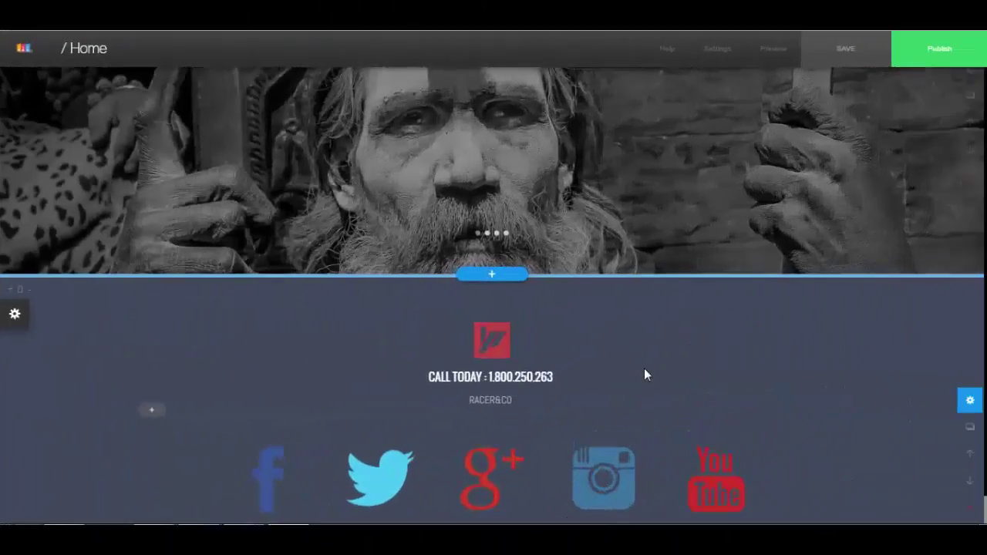
Add a section under the hero and browse Forms to the Drop a line design with the plant photo
{"action": "left_click", "coordinate": [482, 276]}
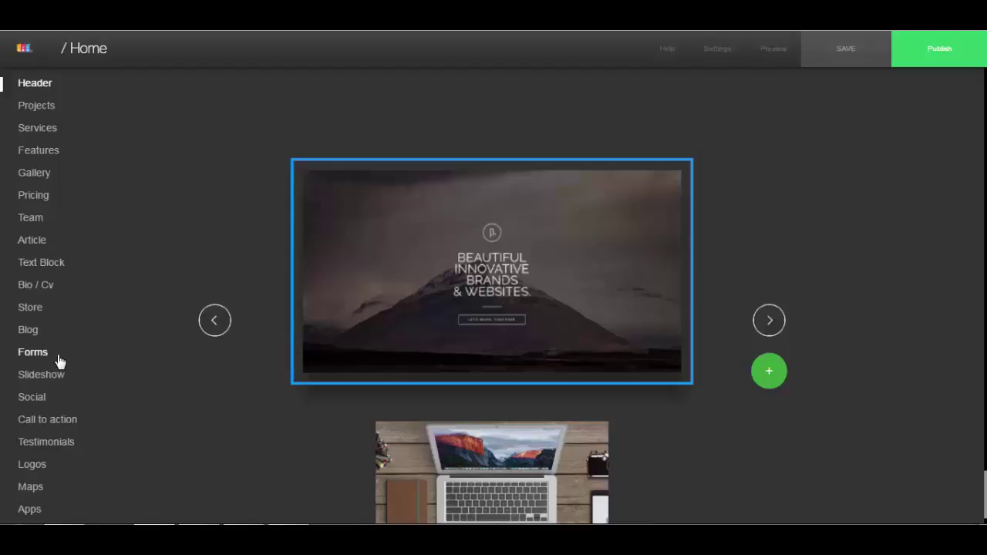
{"action": "scroll", "coordinate": [45, 362], "scroll_direction": "down", "scroll_amount": 1}
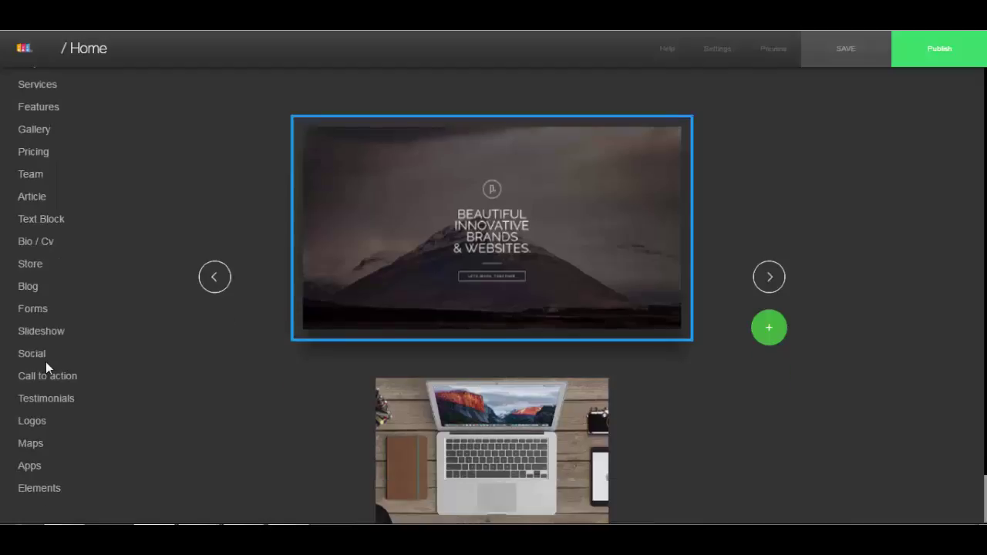
{"action": "left_click", "coordinate": [34, 310]}
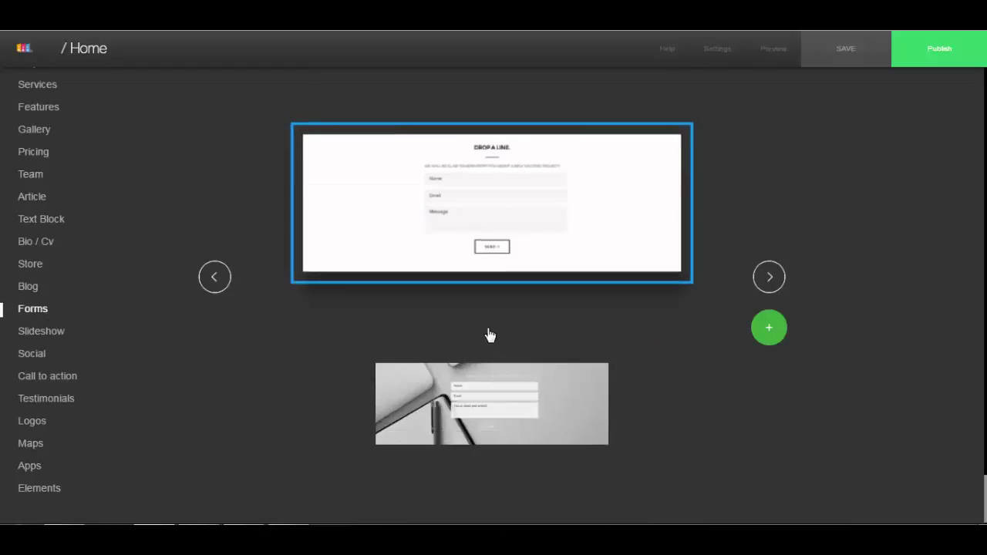
{"action": "left_click", "coordinate": [764, 281]}
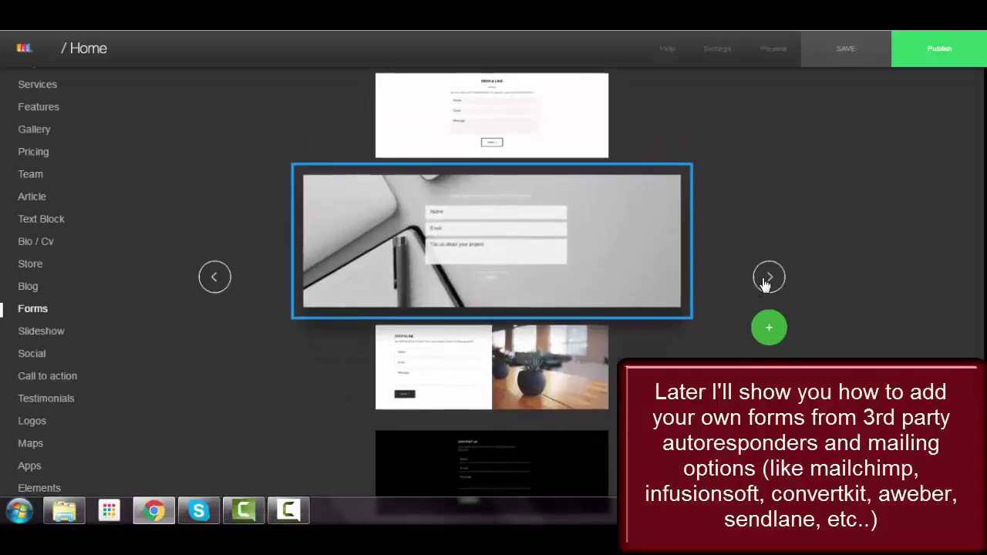
{"action": "left_click", "coordinate": [765, 280]}
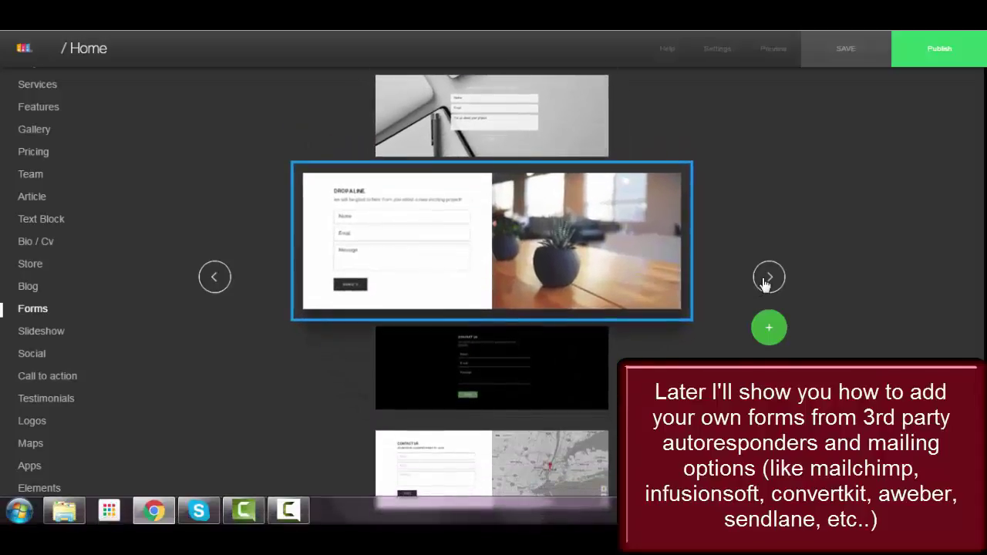
Insert the Drop a line form with the website's own style and clear the Name field's placeholder
{"action": "left_click", "coordinate": [502, 256]}
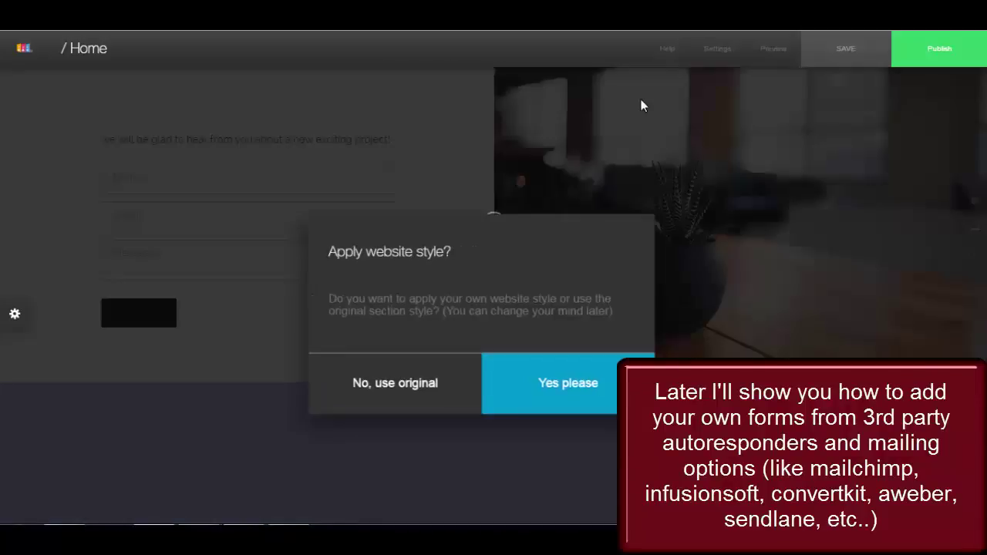
{"action": "left_click", "coordinate": [560, 388]}
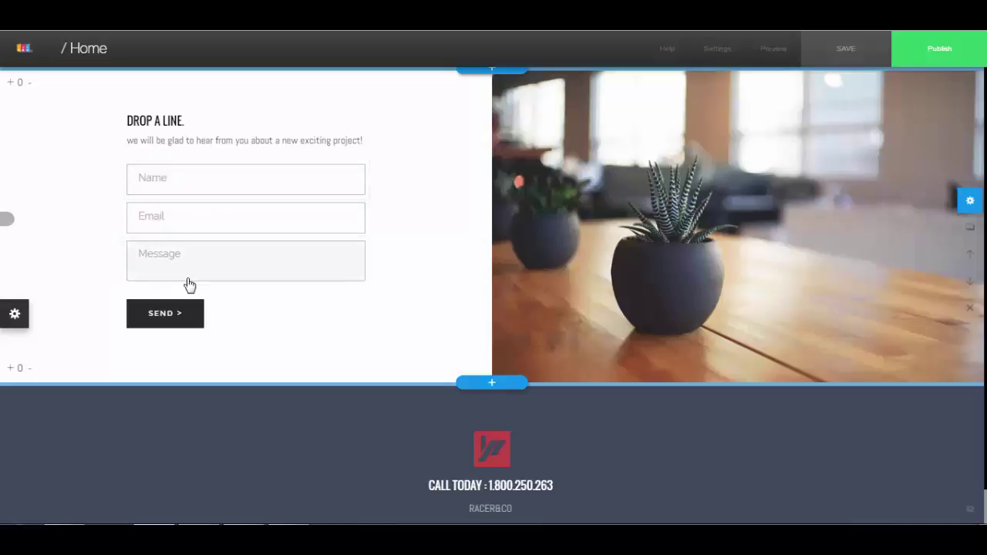
{"action": "left_click", "coordinate": [179, 187]}
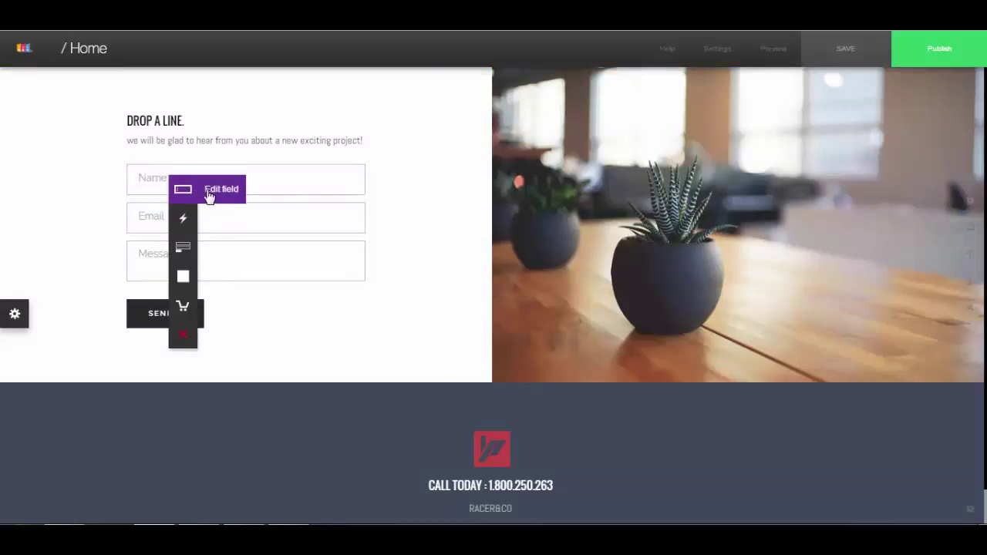
{"action": "left_click", "coordinate": [221, 189]}
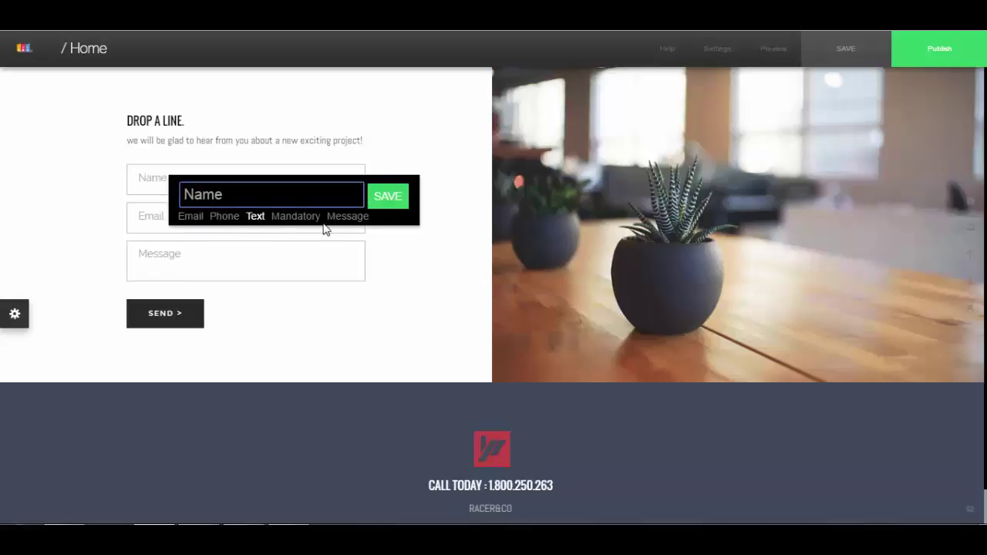
{"action": "left_click", "coordinate": [391, 199]}
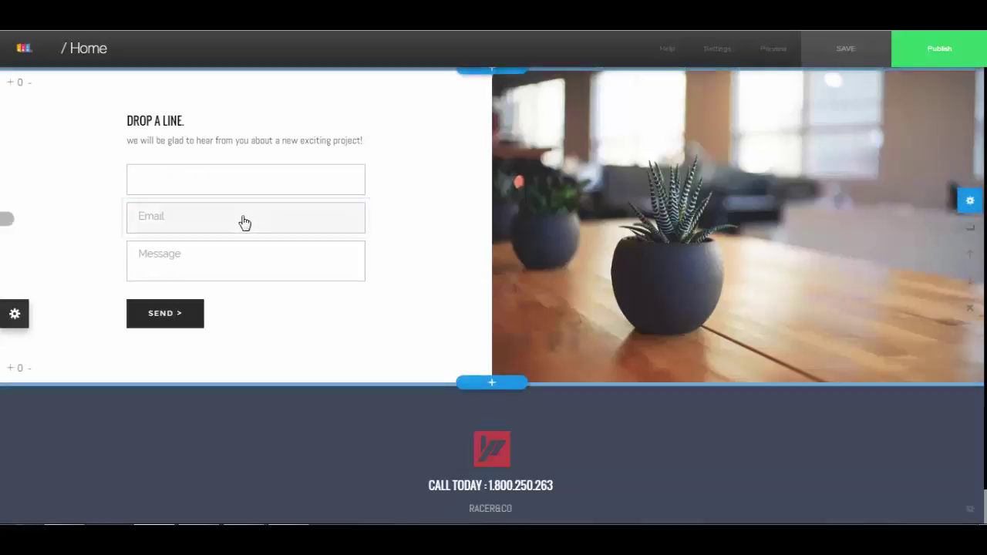
{"action": "left_click", "coordinate": [206, 189]}
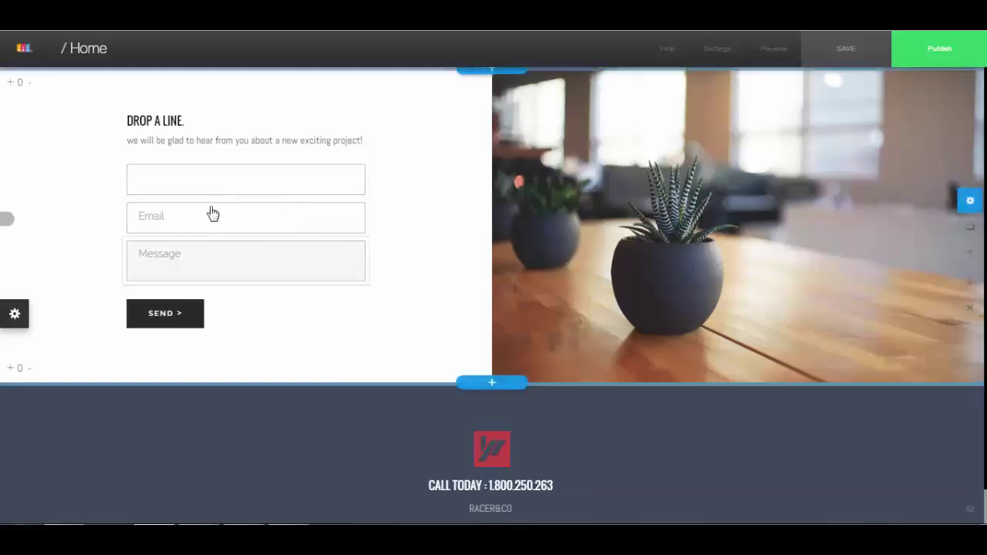
{"action": "left_click", "coordinate": [216, 185]}
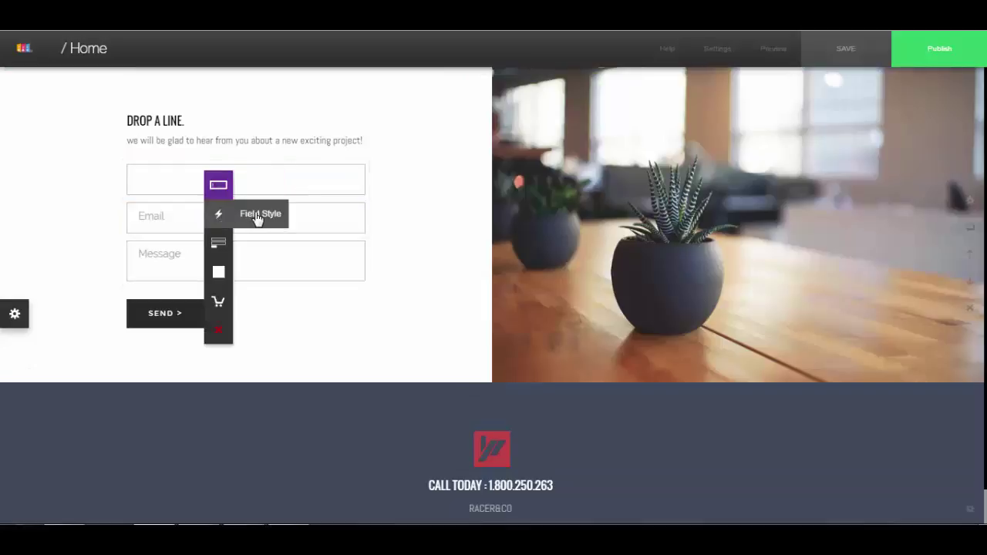
Give the form fields red label hover, navy input and label text, red fill and magenta hover
{"action": "left_click", "coordinate": [257, 221]}
{"action": "left_click", "coordinate": [812, 296]}
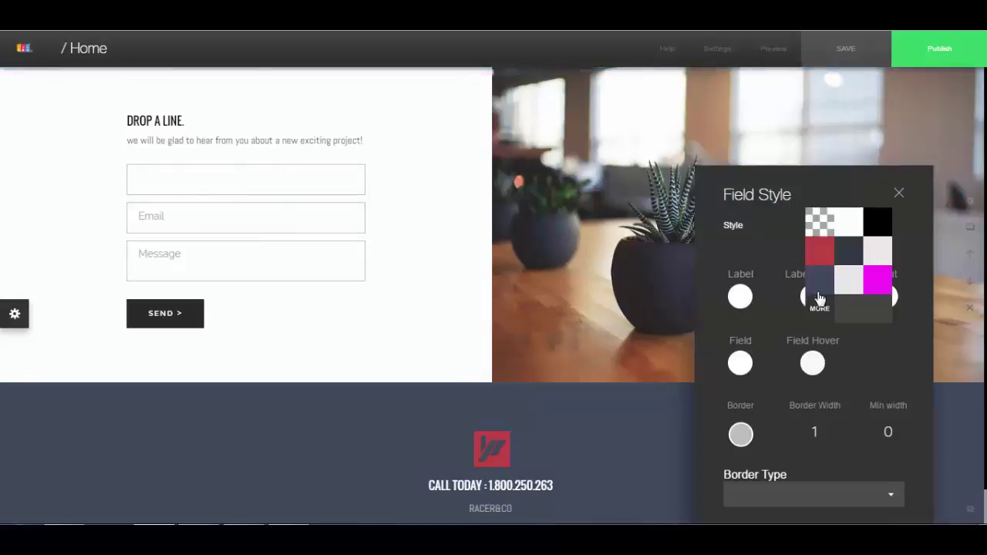
{"action": "left_click", "coordinate": [827, 259]}
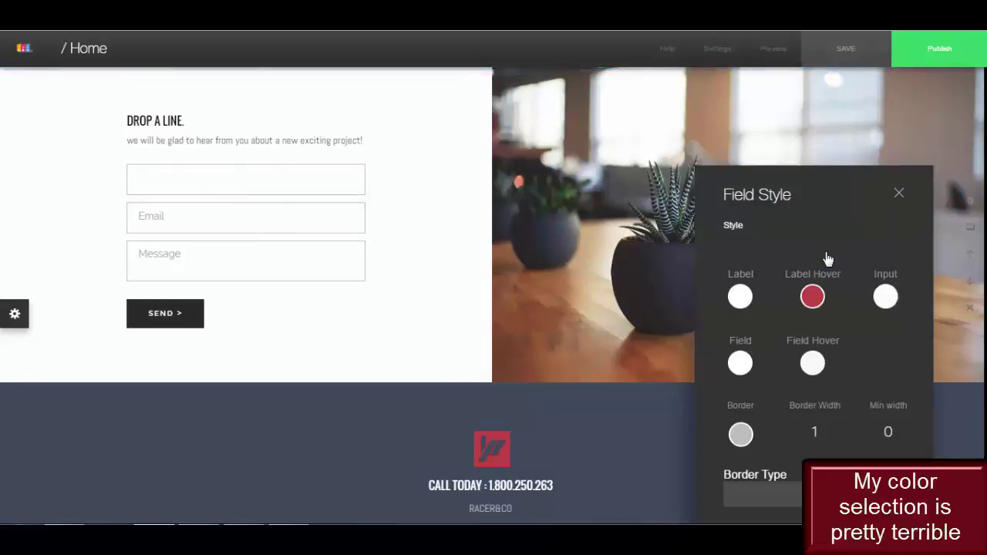
{"action": "left_click", "coordinate": [878, 299]}
{"action": "left_click", "coordinate": [893, 292]}
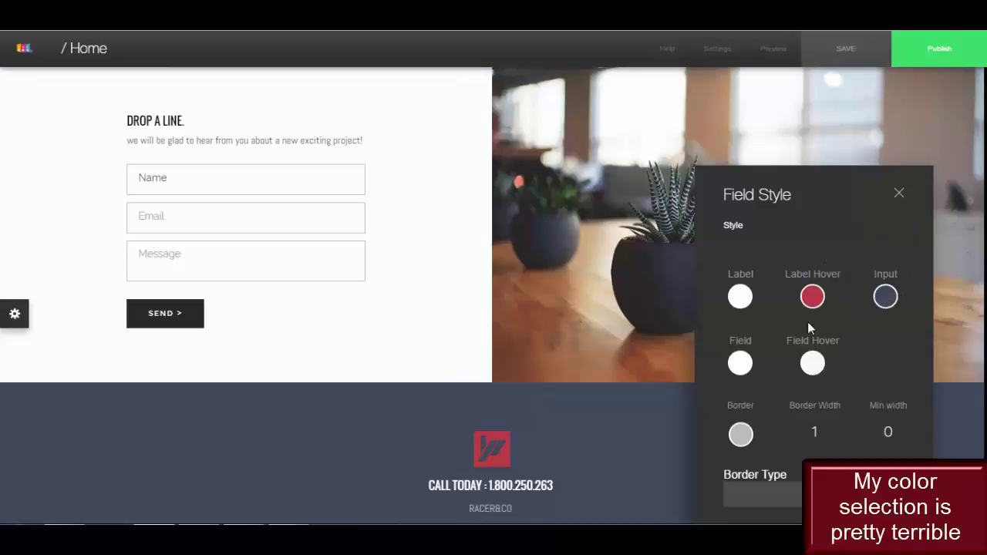
{"action": "left_click", "coordinate": [740, 297]}
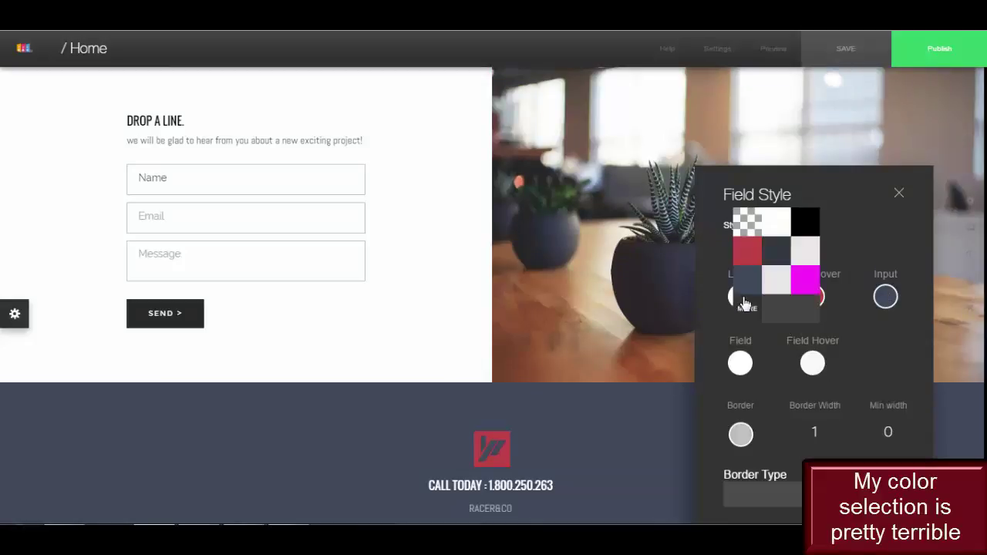
{"action": "left_click", "coordinate": [750, 289]}
{"action": "left_click", "coordinate": [754, 369]}
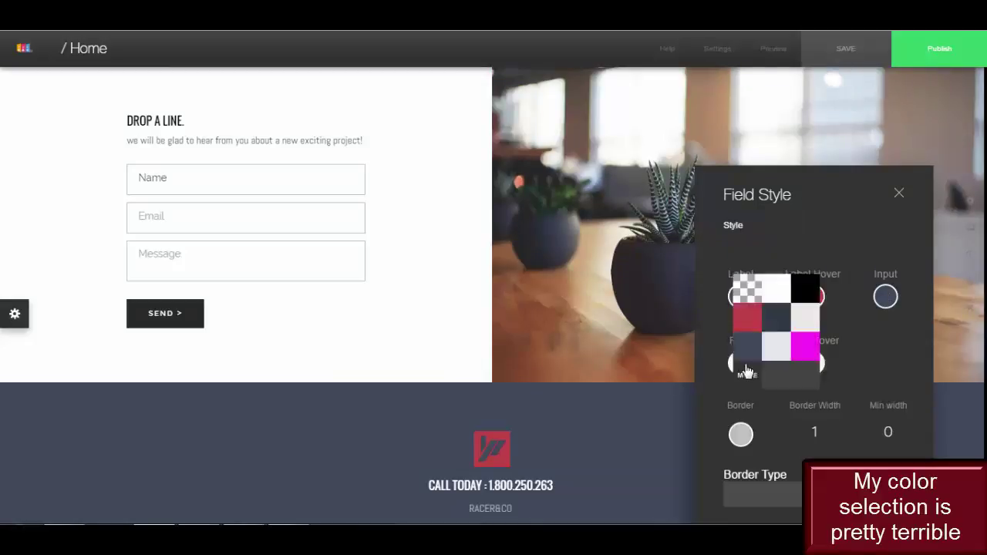
{"action": "left_click", "coordinate": [754, 332]}
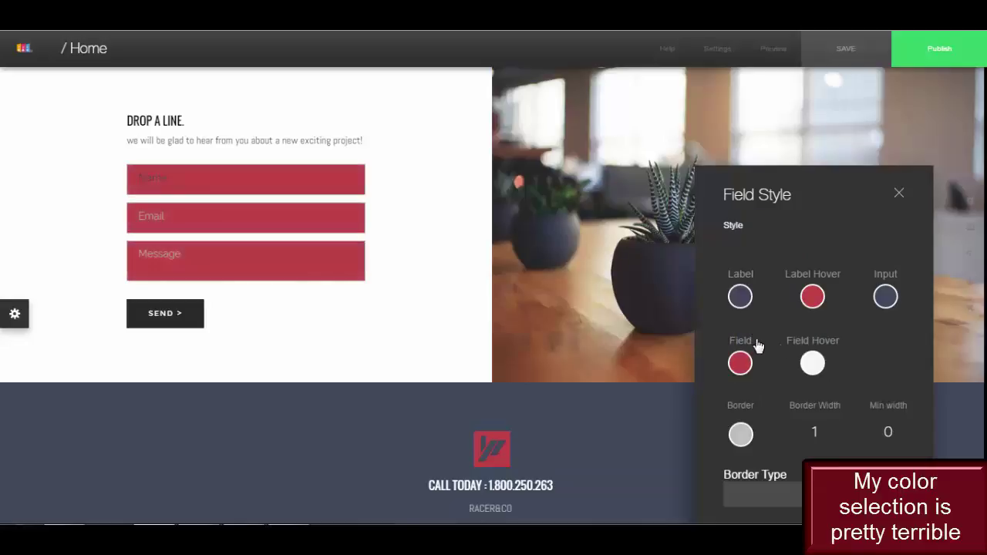
{"action": "left_click", "coordinate": [812, 363]}
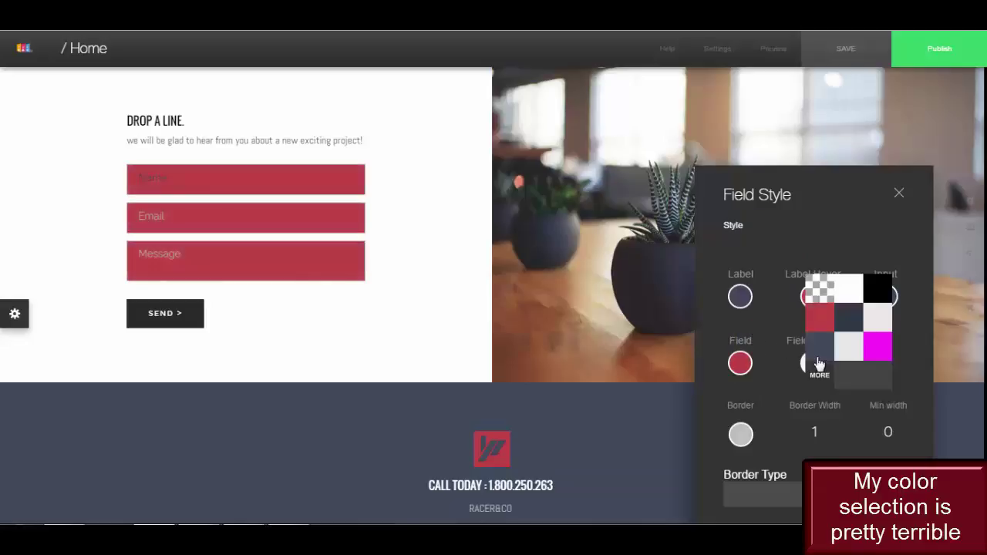
{"action": "left_click", "coordinate": [879, 349]}
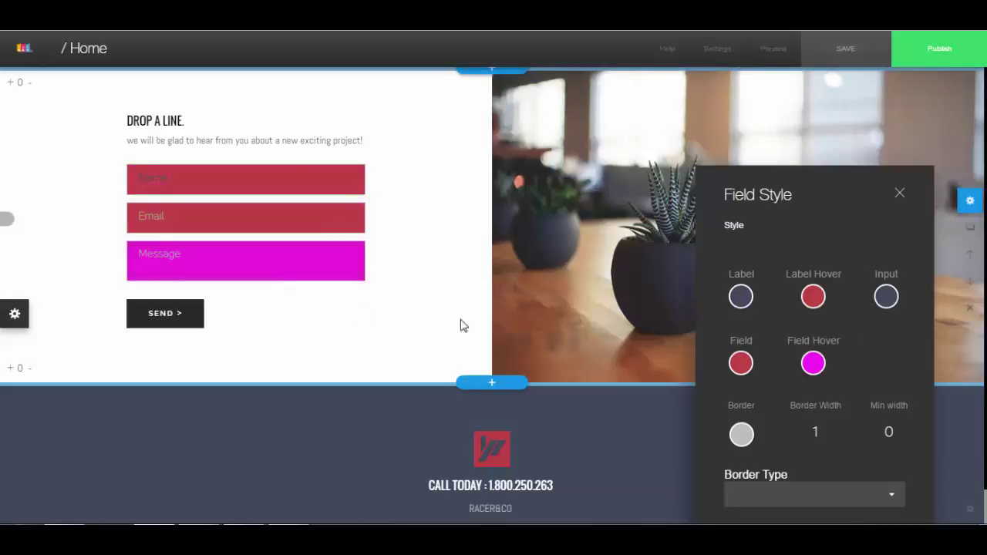
Close the field styling and change the Name field placeholder to Best Name
{"action": "scroll", "coordinate": [752, 336], "scroll_direction": "up", "scroll_amount": 2}
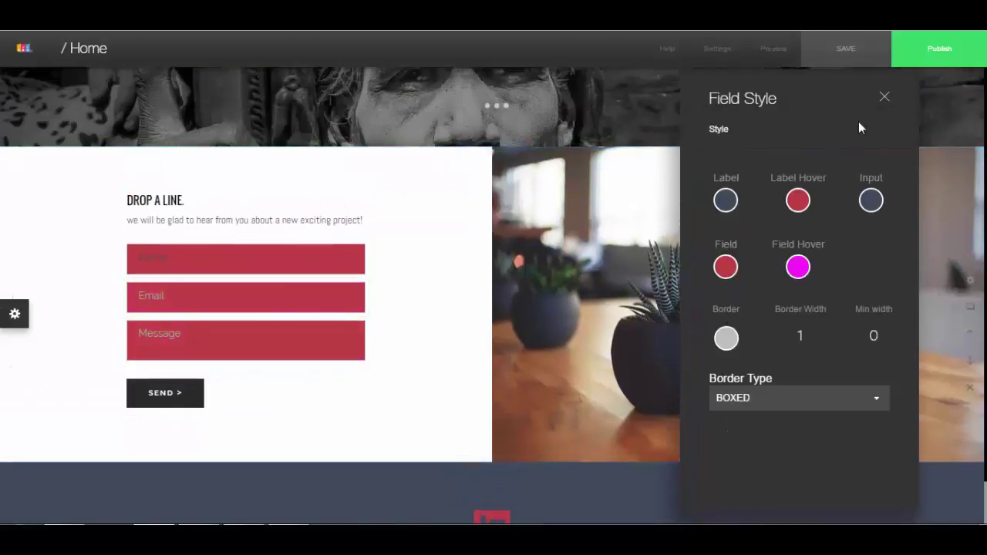
{"action": "left_click", "coordinate": [883, 99]}
{"action": "left_click", "coordinate": [247, 270]}
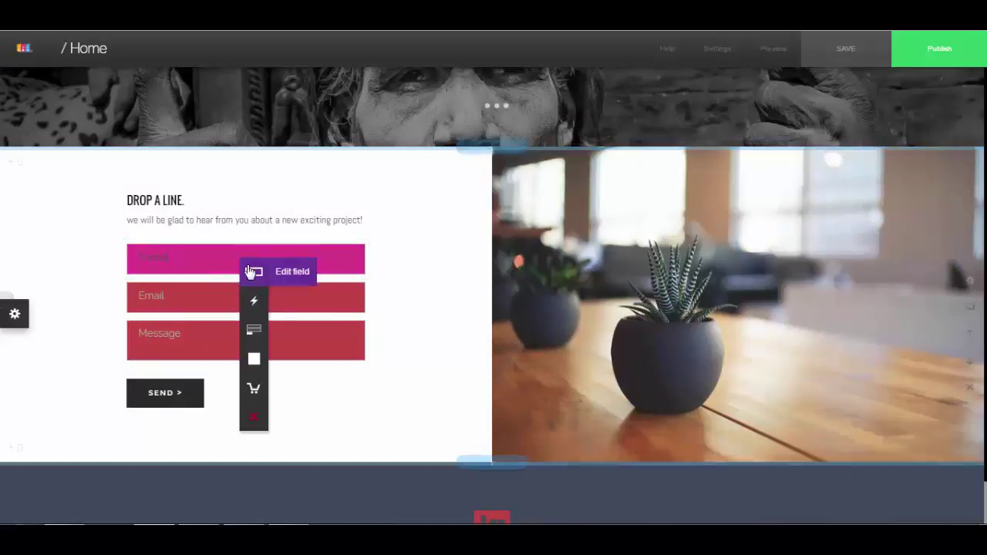
{"action": "left_click", "coordinate": [284, 277]}
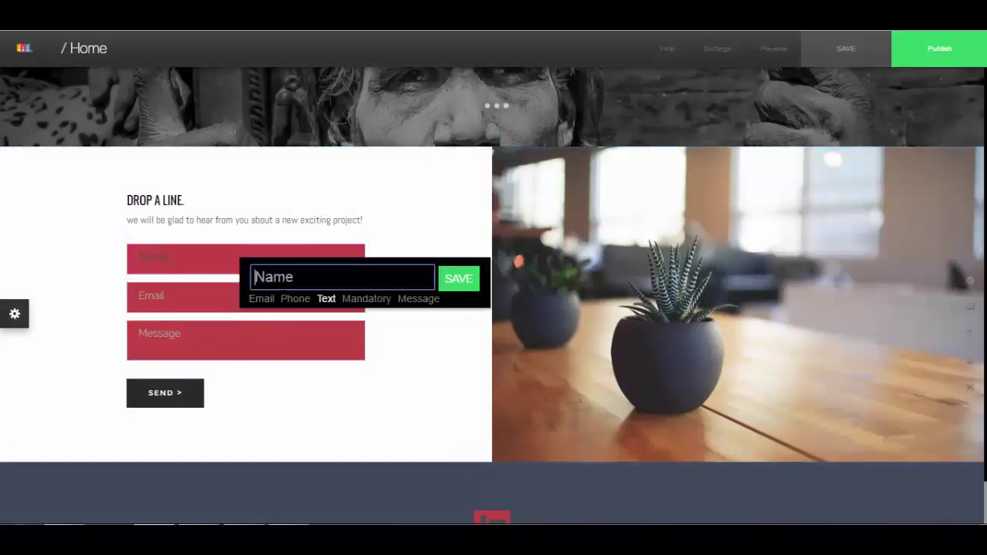
{"action": "type", "text": "Best"}
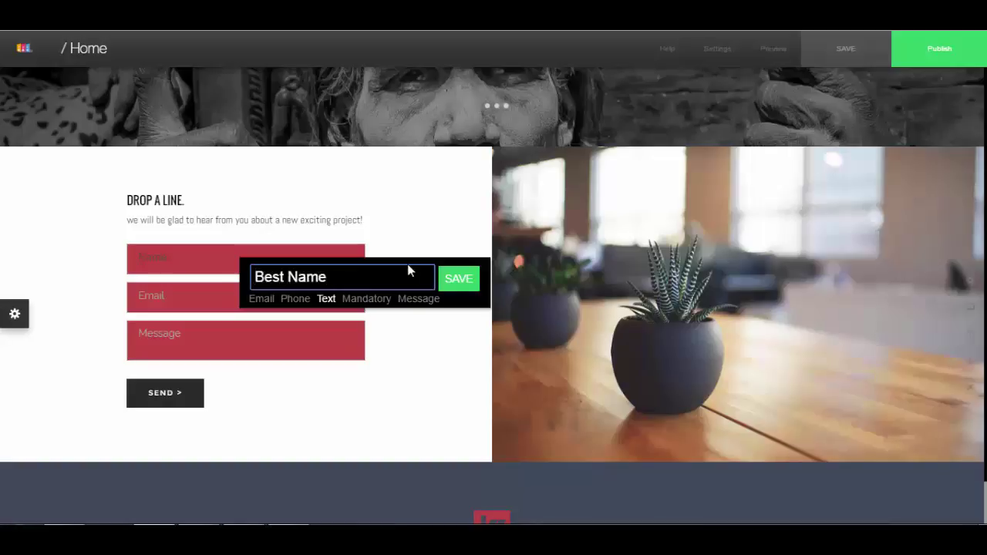
{"action": "left_click", "coordinate": [455, 277]}
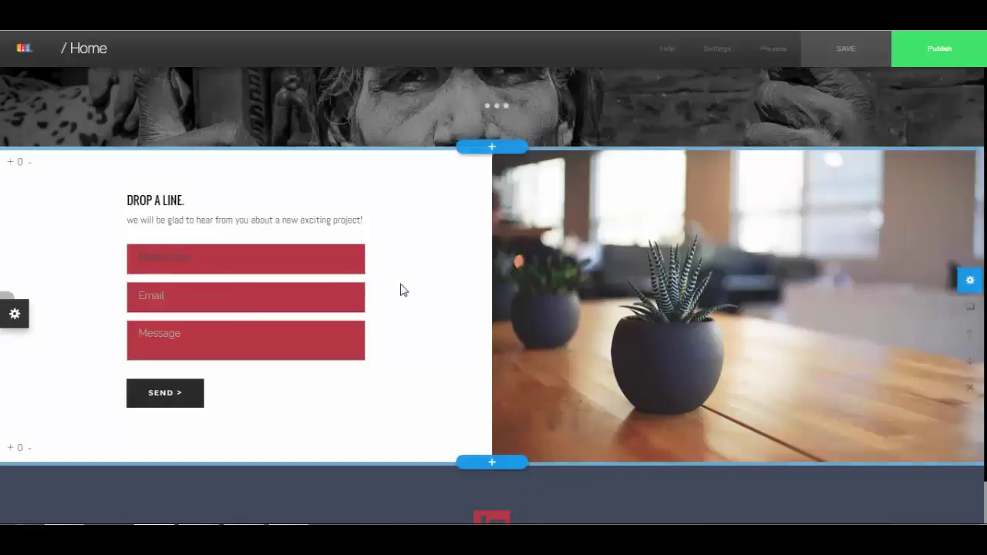
Relabel the Email field 'Best Email' and start typing 'What do you want' for Message
{"action": "left_click", "coordinate": [175, 303]}
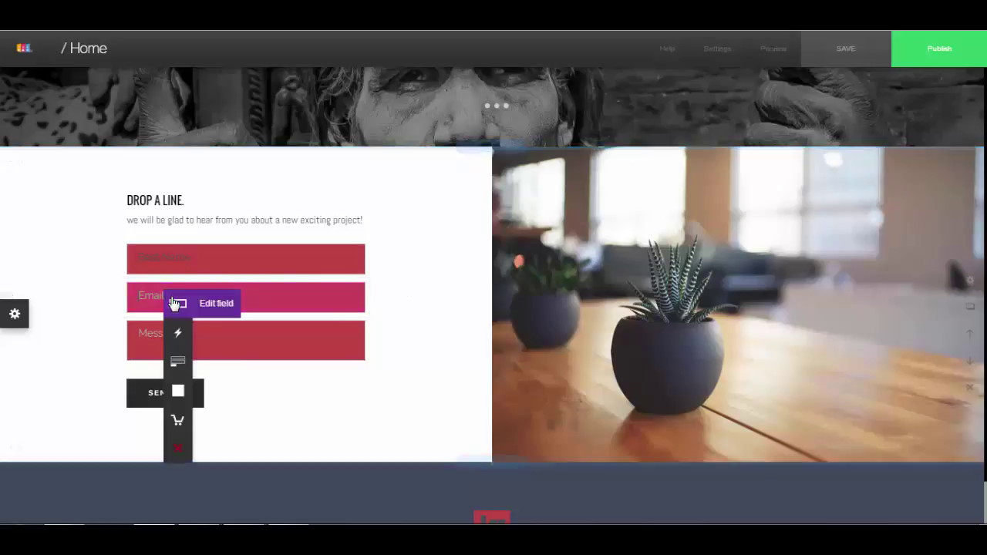
{"action": "left_click", "coordinate": [218, 308]}
{"action": "type", "text": "B"}
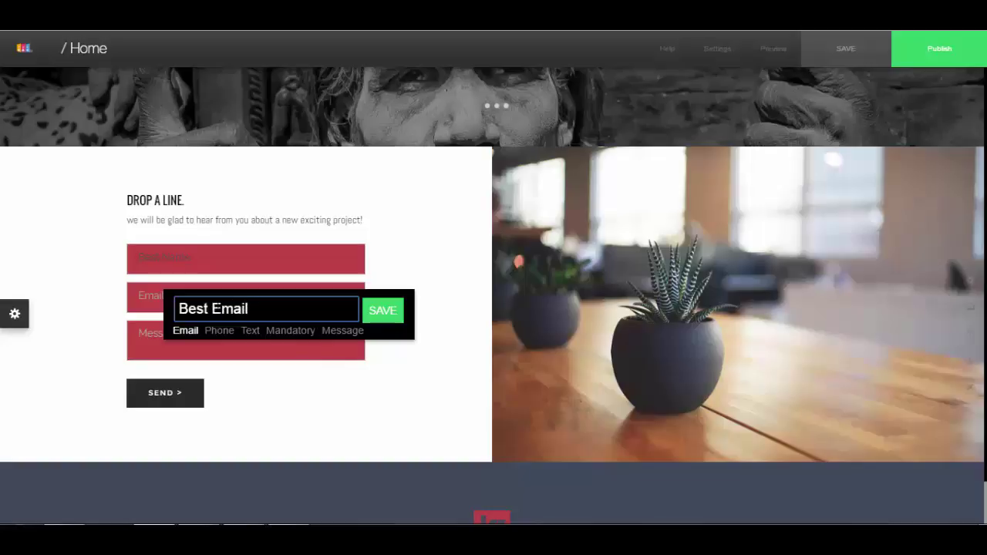
{"action": "type", "text": "est Email"}
{"action": "left_click", "coordinate": [379, 316]}
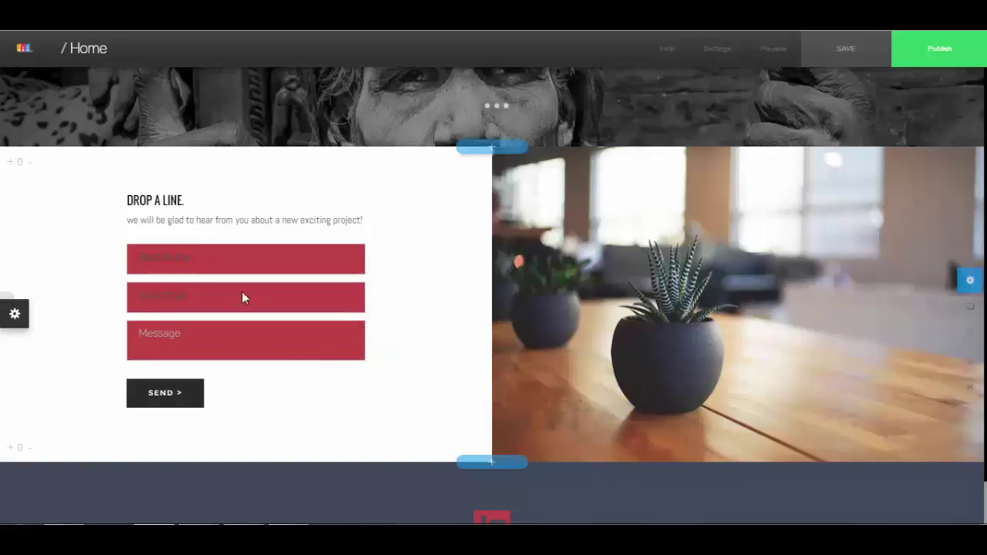
{"action": "left_click", "coordinate": [200, 354]}
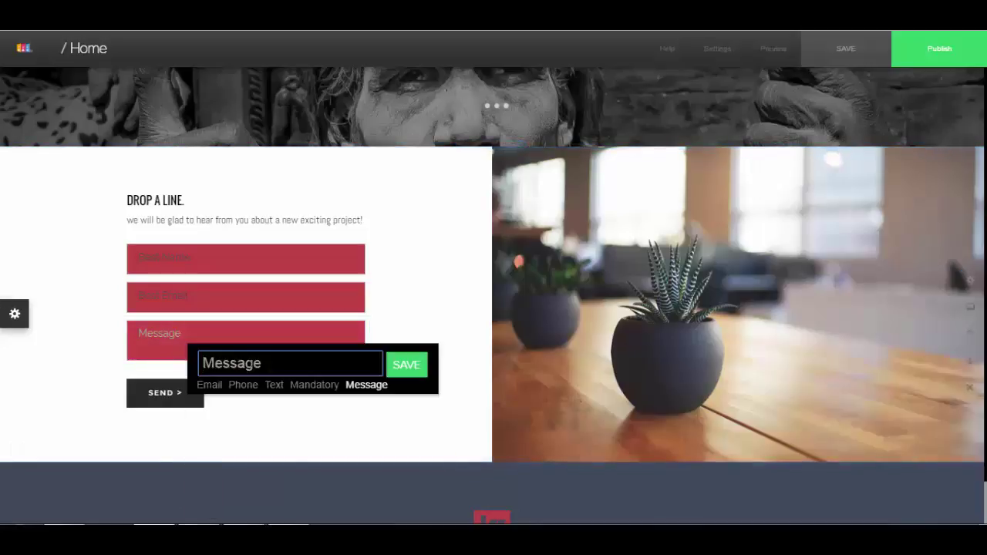
{"action": "type", "text": "Wat"}
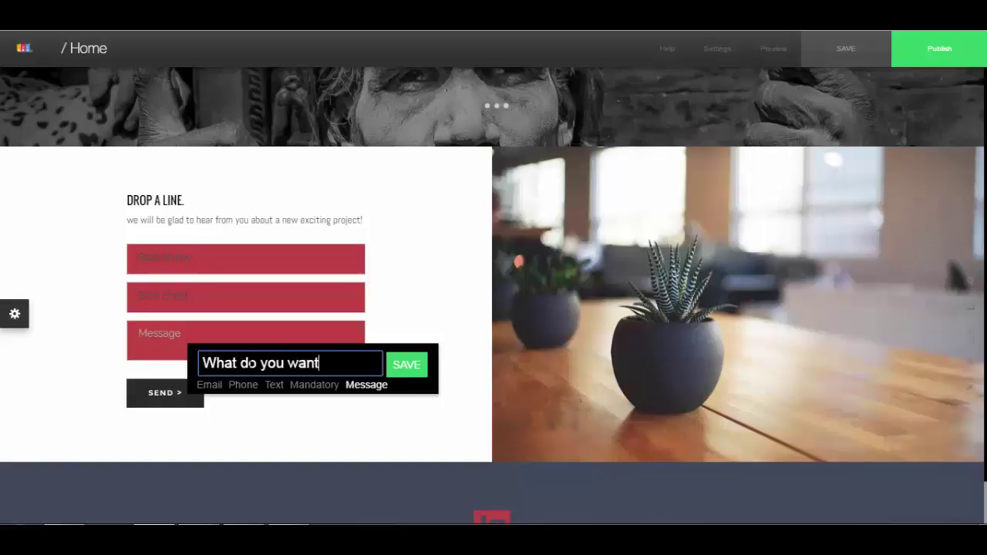
Save the Message label, then add a fourth form field and move it above SEND
{"action": "left_click", "coordinate": [406, 364]}
{"action": "scroll", "coordinate": [401, 360], "scroll_direction": "down", "scroll_amount": 1}
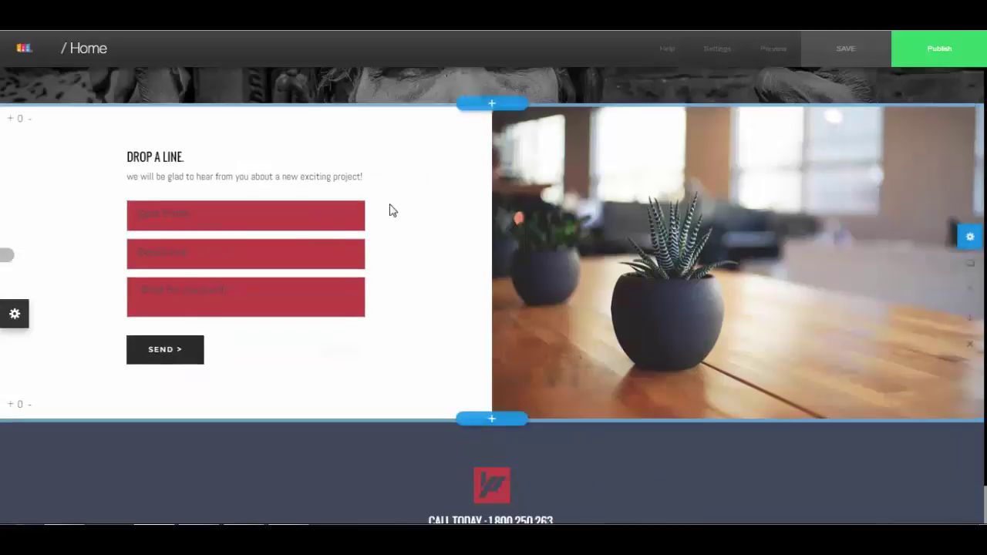
{"action": "left_click", "coordinate": [8, 256]}
{"action": "left_click", "coordinate": [295, 330]}
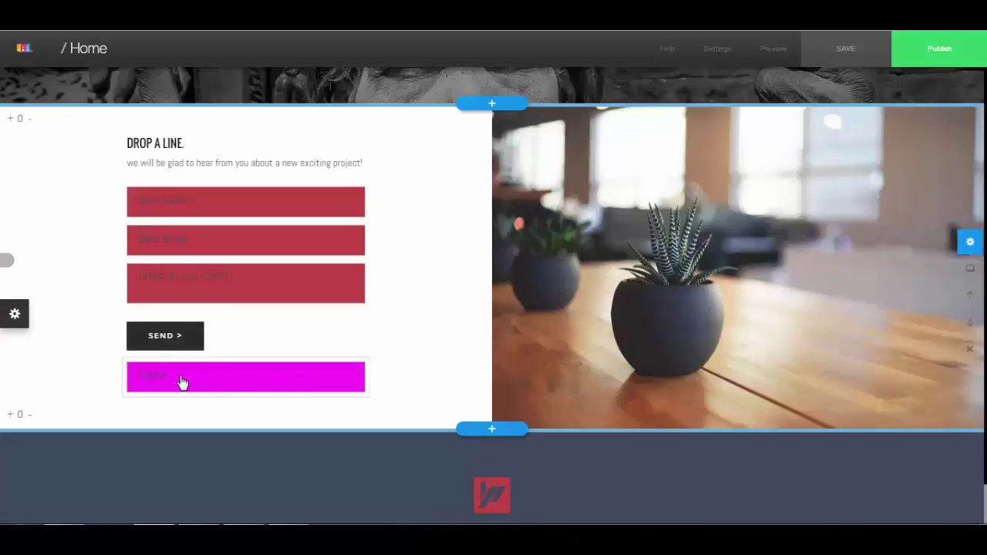
{"action": "left_click", "coordinate": [186, 381]}
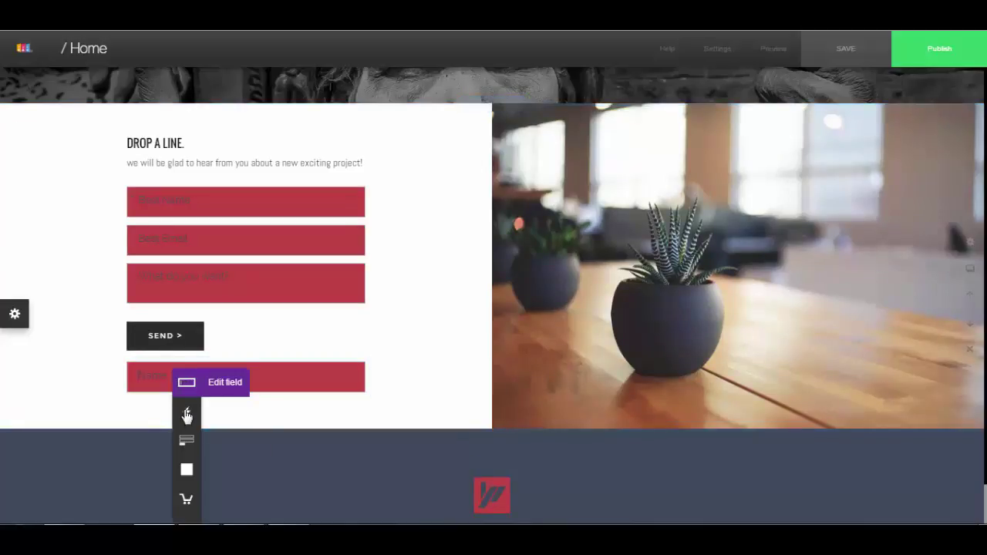
{"action": "mouse_move", "coordinate": [219, 477]}
{"action": "left_click", "coordinate": [287, 470]}
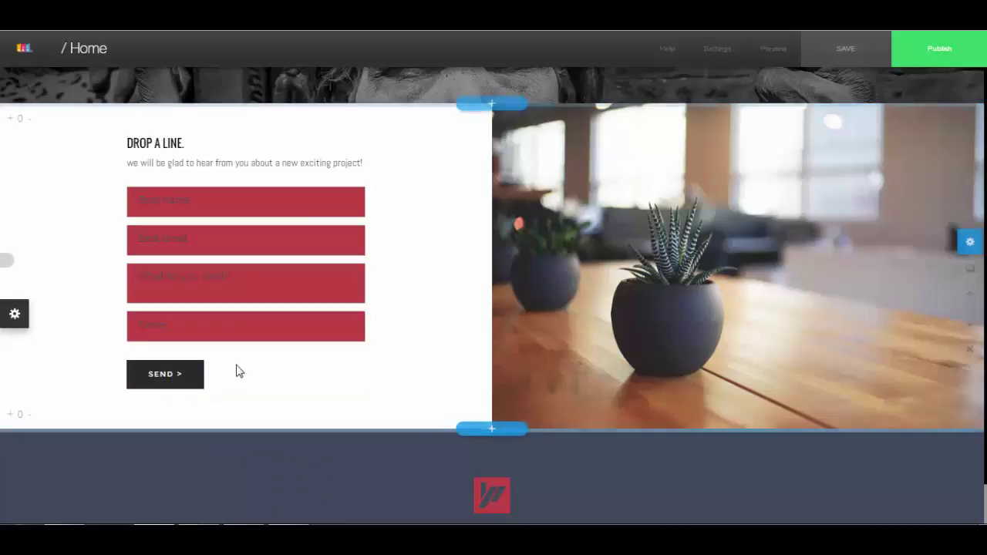
Relabel the new fourth field 'SEX'
{"action": "scroll", "coordinate": [339, 293], "scroll_direction": "down", "scroll_amount": 1}
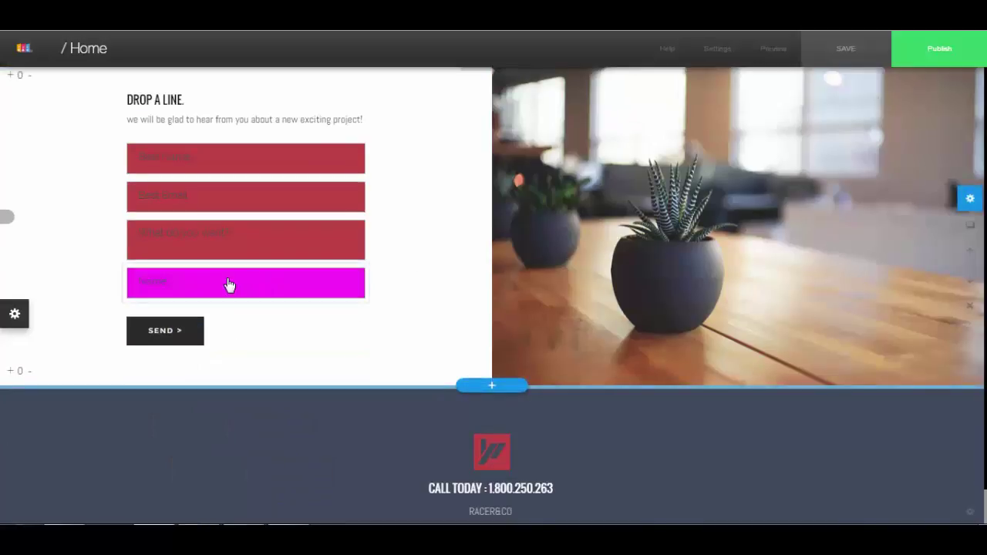
{"action": "left_click", "coordinate": [229, 286]}
{"action": "left_click", "coordinate": [267, 287]}
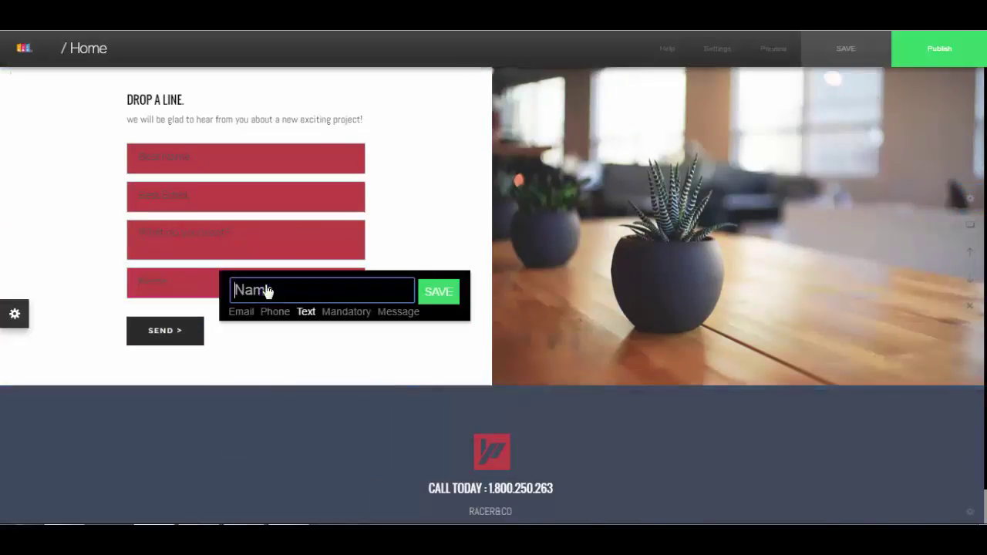
{"action": "key", "text": "ctrl+a"}
{"action": "type", "text": "SE"}
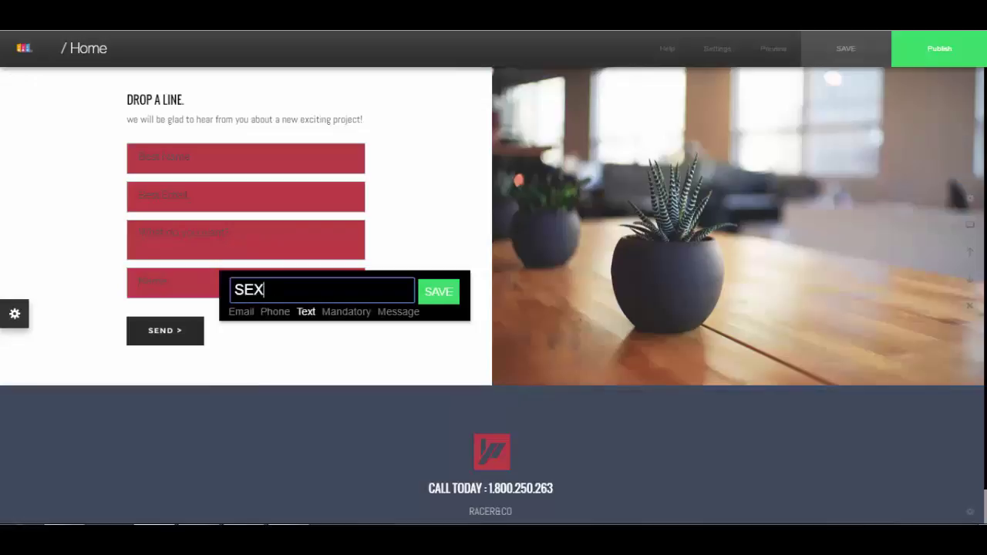
{"action": "left_click", "coordinate": [437, 293]}
Make the field an email-type field labelled Email
{"action": "left_click", "coordinate": [220, 287]}
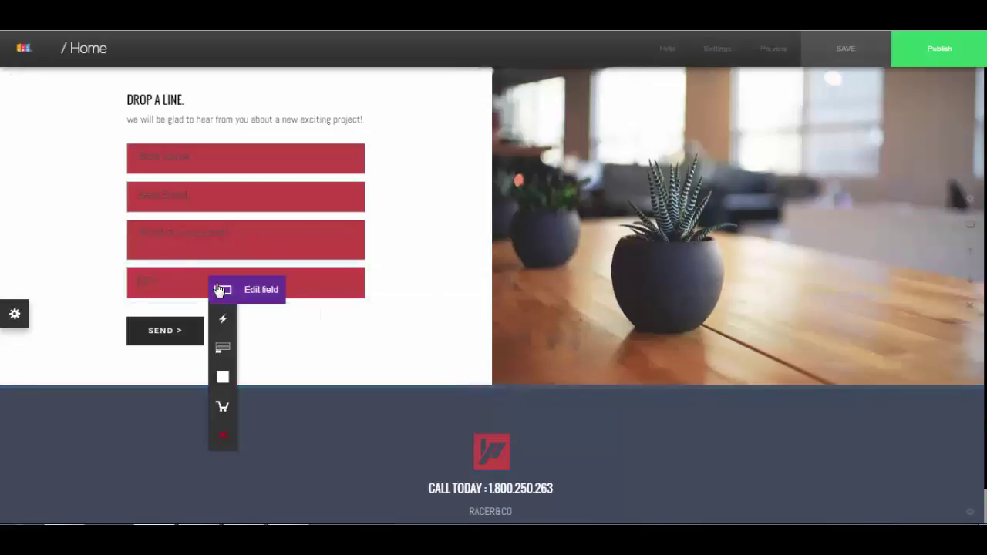
{"action": "left_click", "coordinate": [264, 289]}
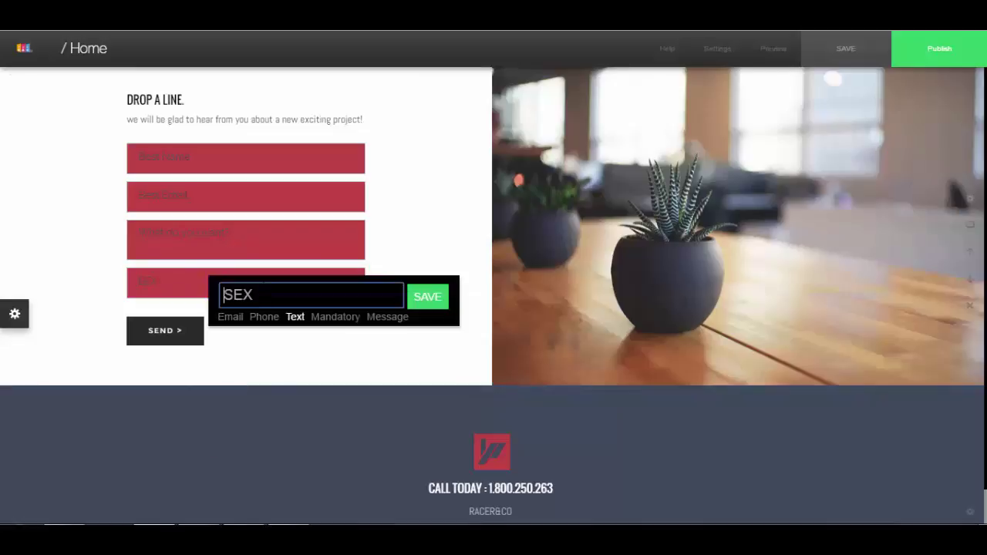
{"action": "left_click", "coordinate": [234, 322]}
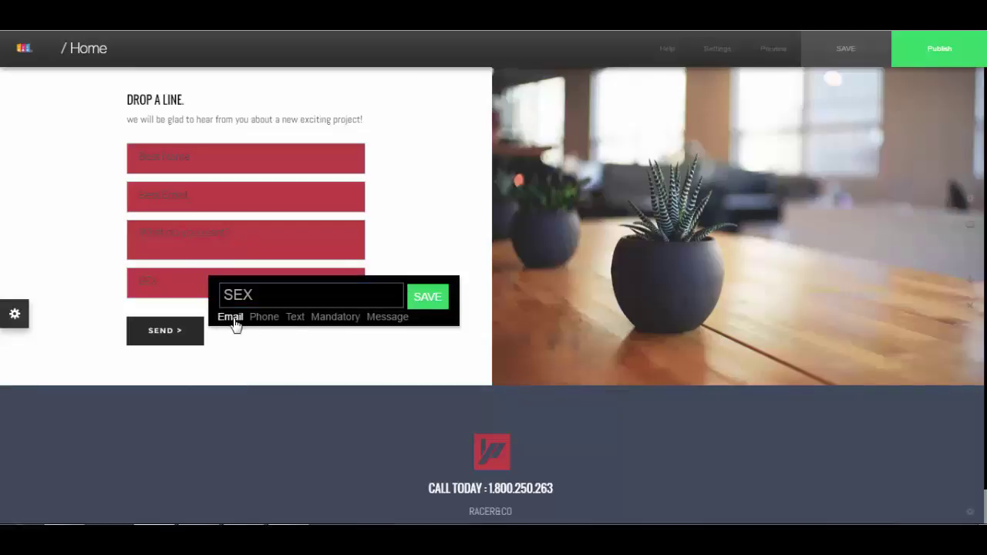
{"action": "left_click", "coordinate": [223, 295]}
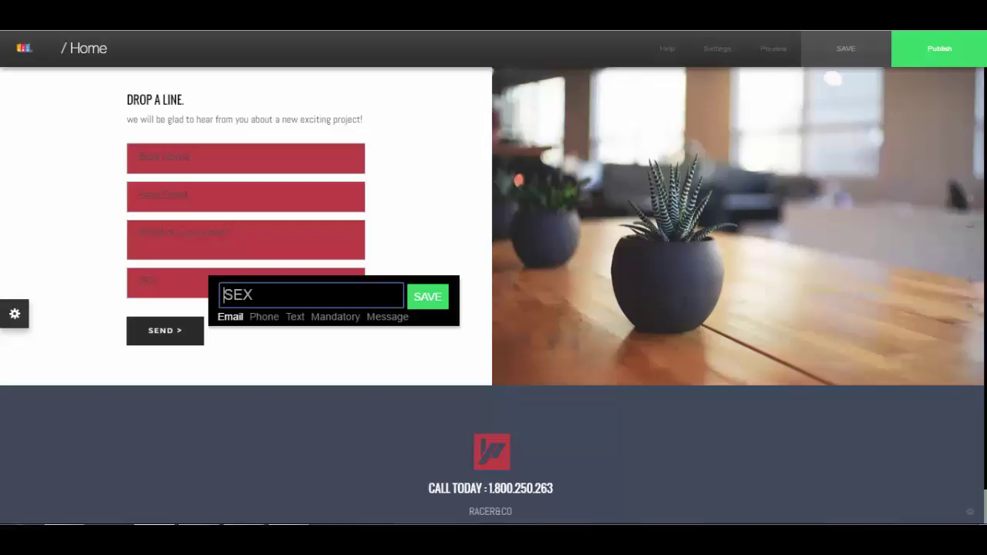
{"action": "key", "text": "ctrl+a"}
{"action": "type", "text": "Email"}
{"action": "left_click", "coordinate": [421, 303]}
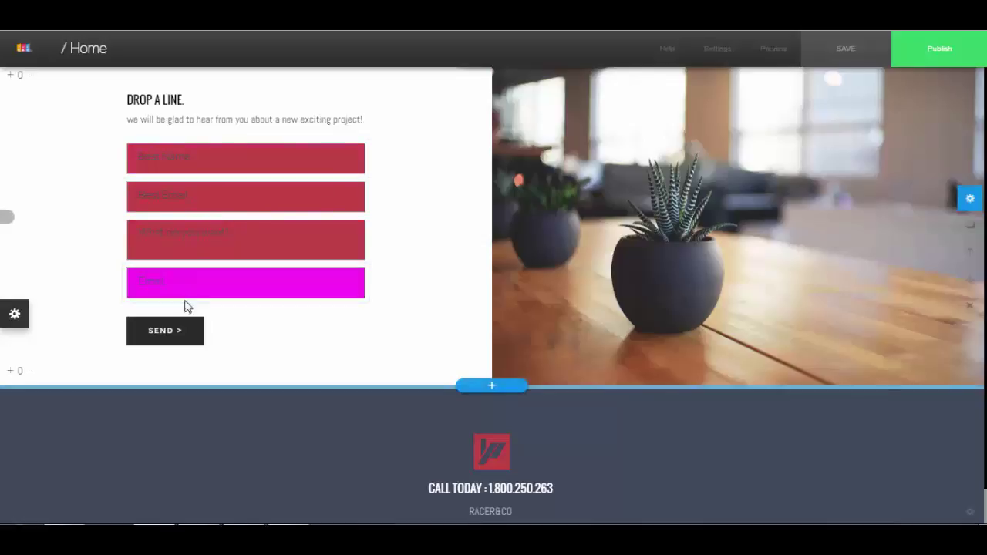
Switch the field back to the Text type and label it Sex
{"action": "left_click", "coordinate": [185, 286]}
{"action": "left_click", "coordinate": [235, 292]}
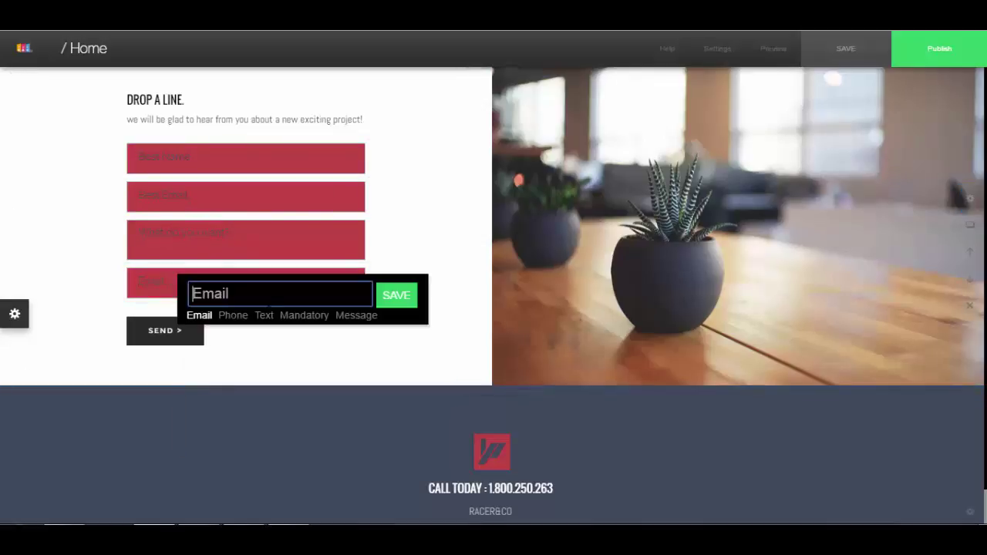
{"action": "left_click", "coordinate": [265, 316]}
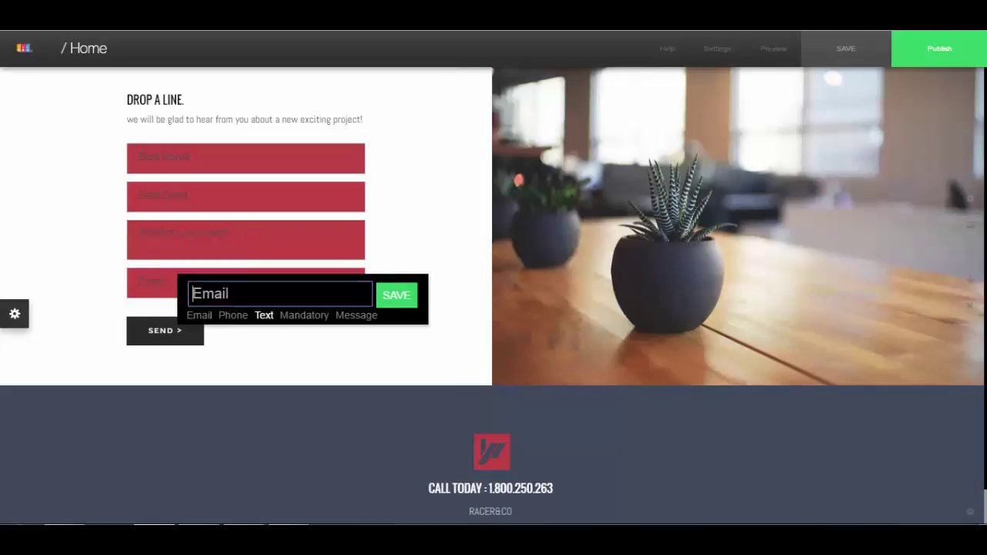
{"action": "key", "text": "ctrl+a"}
{"action": "type", "text": "Sex"}
{"action": "left_click", "coordinate": [396, 294]}
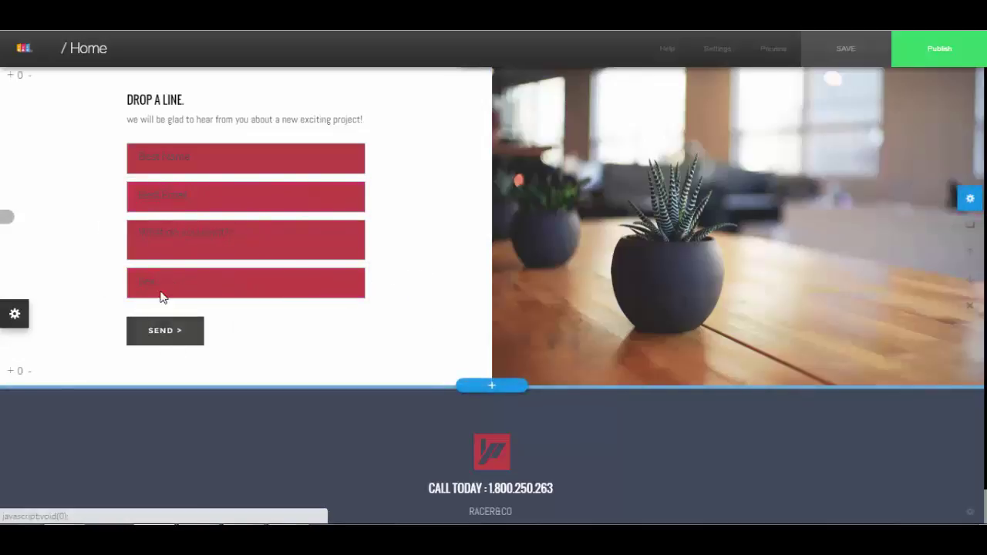
Set the SEND button to submit to the site's e-mail address with a 'Thanks a lot' message
{"action": "left_click", "coordinate": [164, 344]}
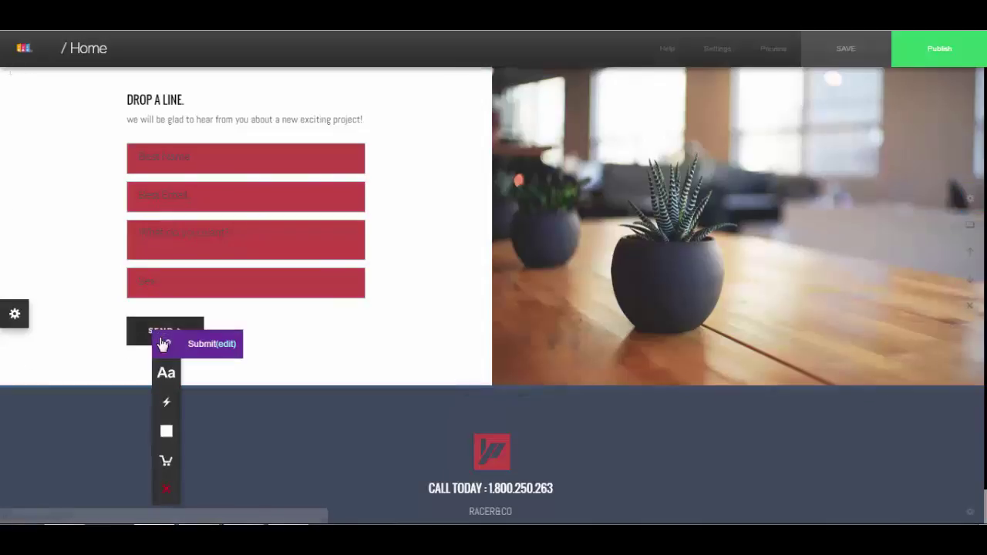
{"action": "left_click", "coordinate": [227, 351]}
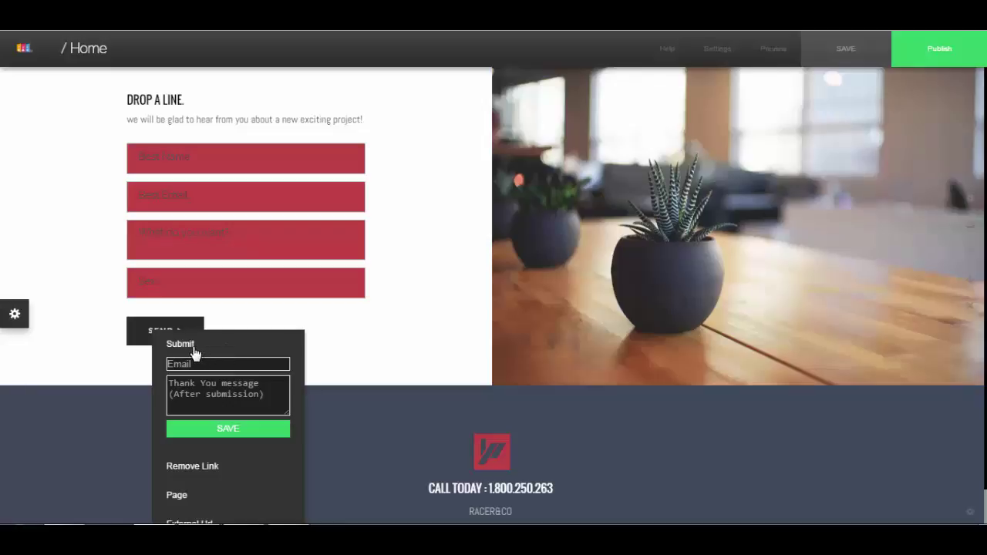
{"action": "left_click", "coordinate": [371, 313]}
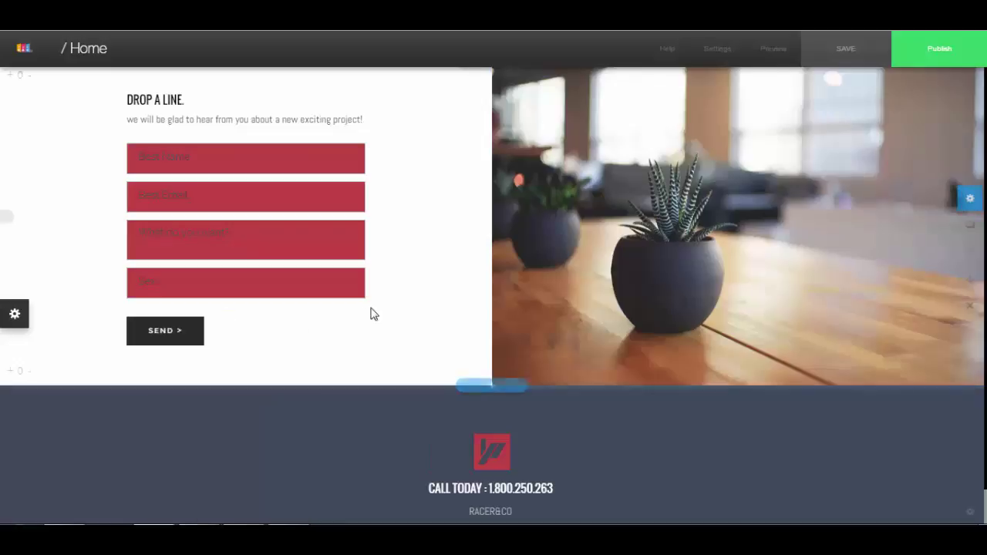
{"action": "scroll", "coordinate": [408, 293], "scroll_direction": "down", "scroll_amount": 2}
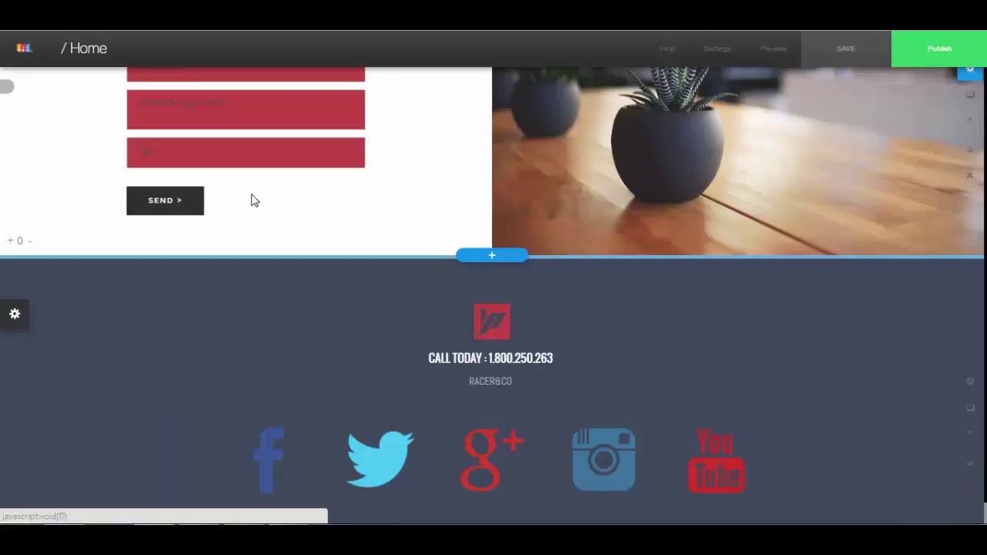
{"action": "scroll", "coordinate": [232, 197], "scroll_direction": "down", "scroll_amount": 1}
{"action": "left_click", "coordinate": [180, 166]}
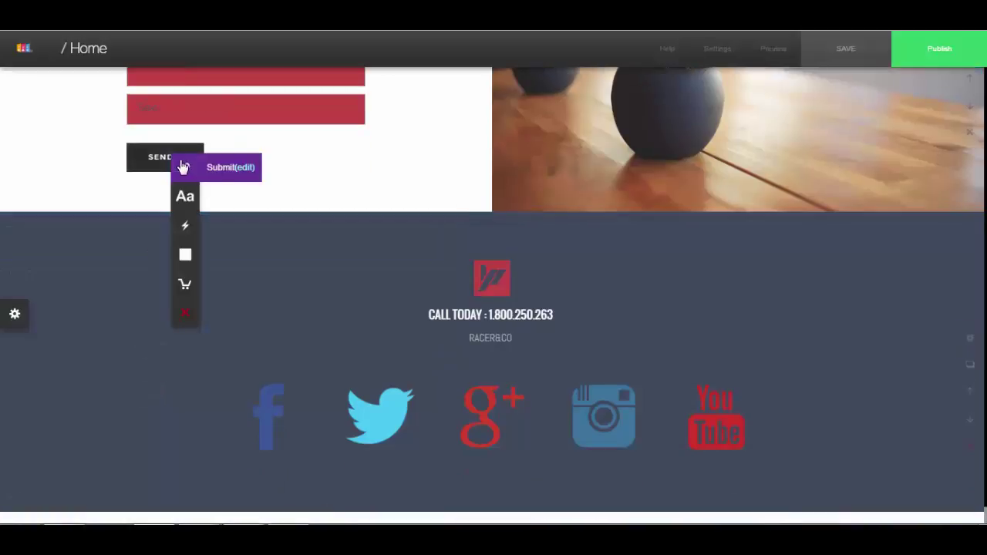
{"action": "left_click", "coordinate": [245, 175]}
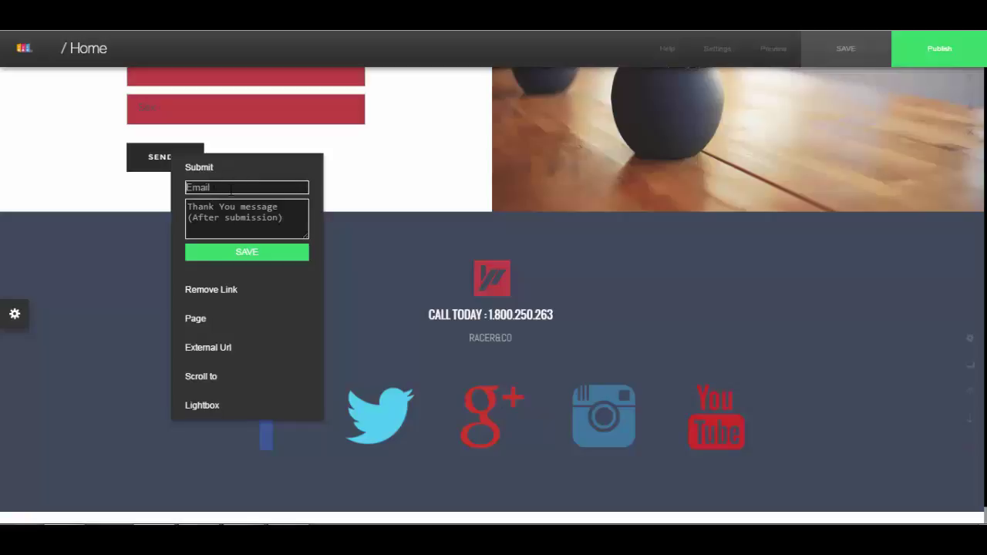
{"action": "left_click", "coordinate": [257, 130]}
{"action": "left_click", "coordinate": [182, 160]}
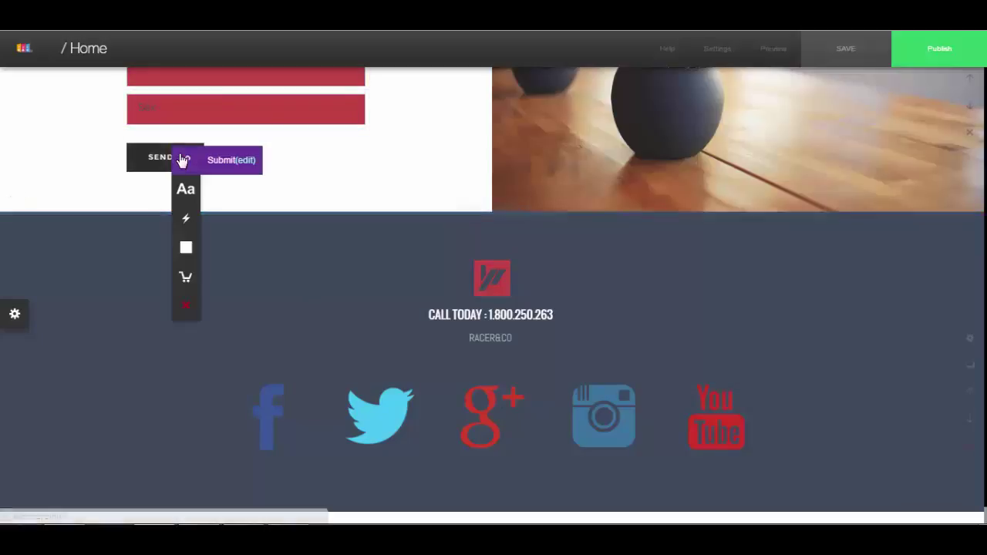
{"action": "left_click", "coordinate": [244, 167]}
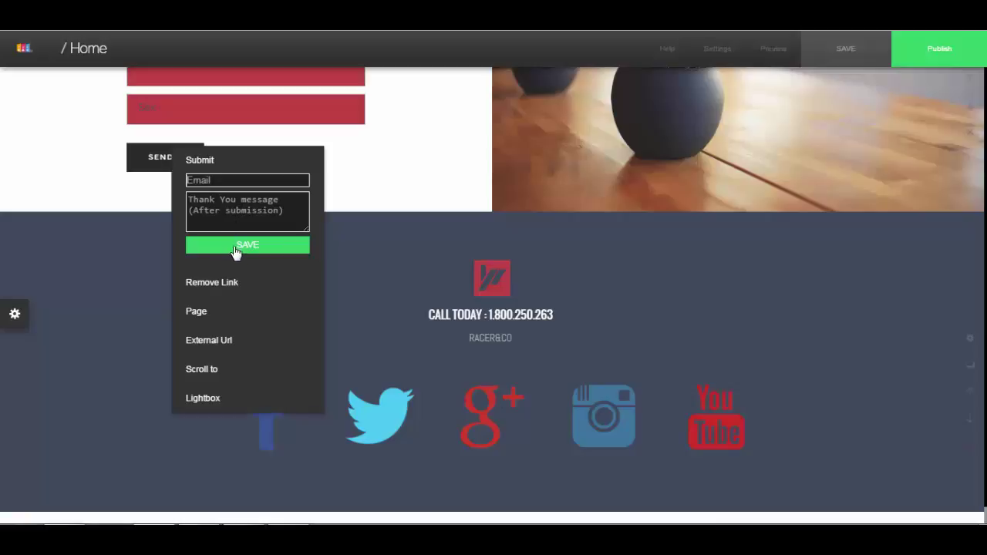
{"action": "type", "text": "s a lot"}
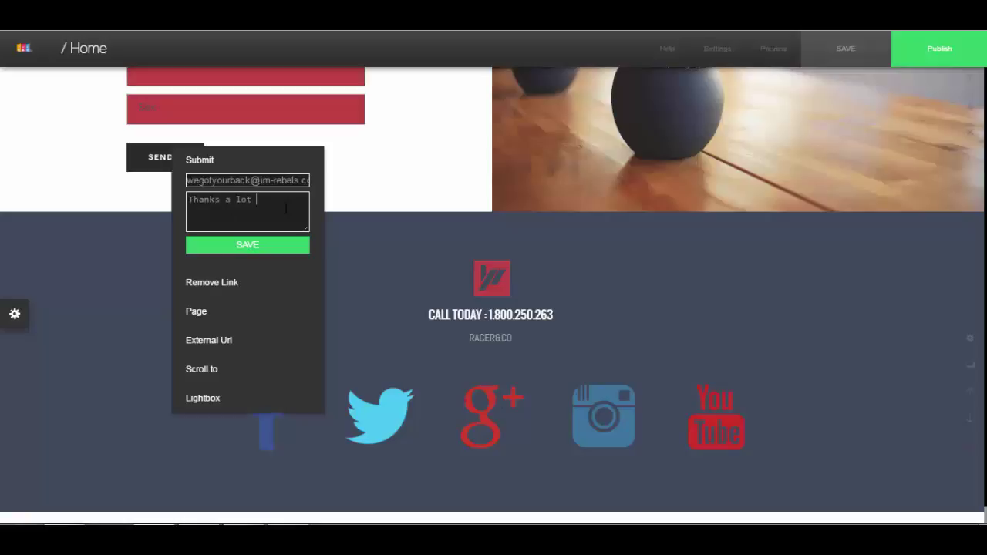
{"action": "left_click", "coordinate": [205, 247]}
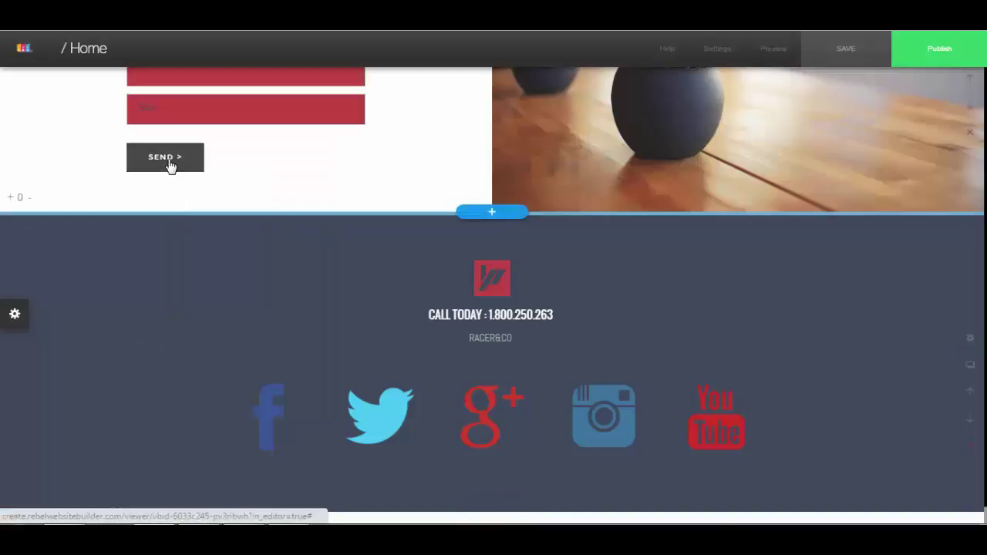
{"action": "scroll", "coordinate": [276, 198], "scroll_direction": "up", "scroll_amount": 3}
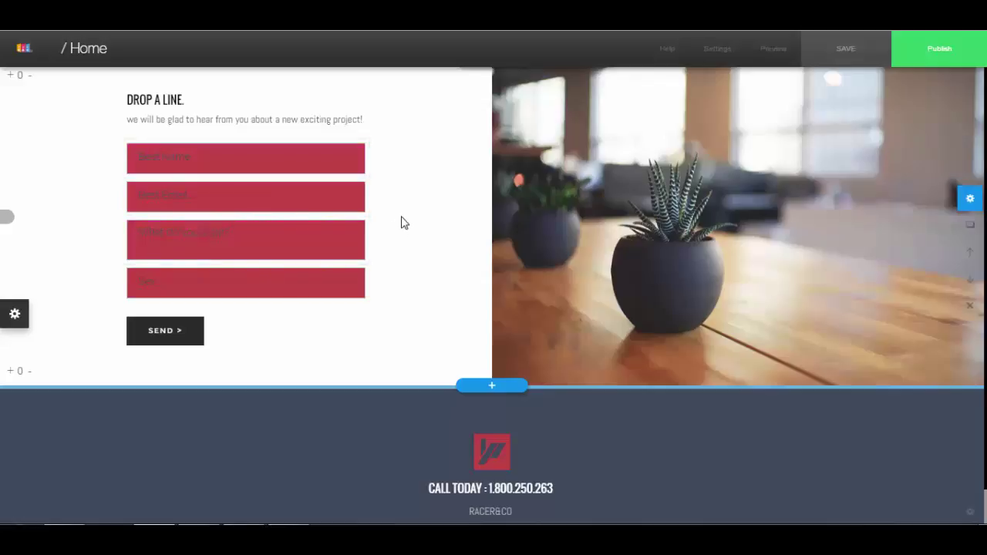
{"action": "scroll", "coordinate": [283, 330], "scroll_direction": "down", "scroll_amount": 3}
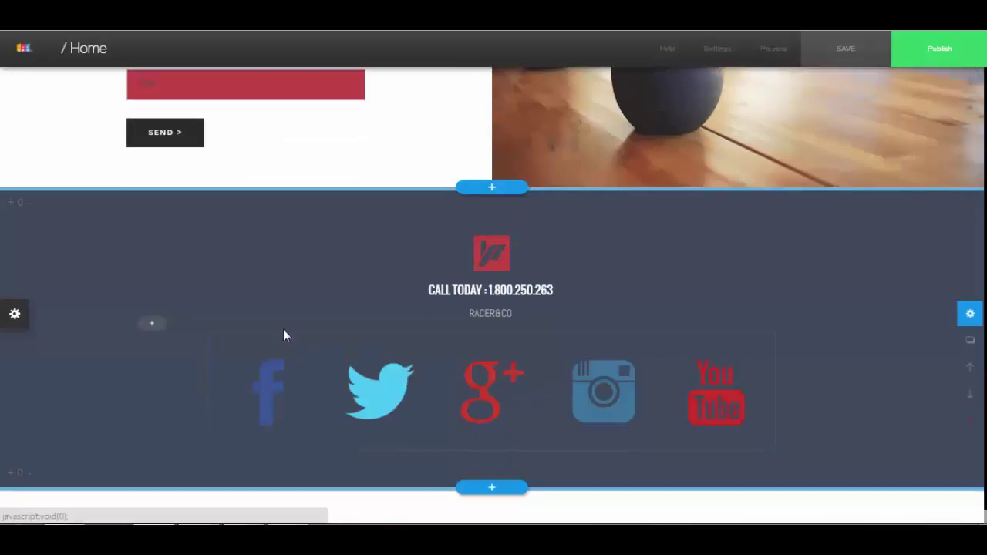
Insert an HTML tile from Elements as a new section below the Drop a line form
{"action": "left_click", "coordinate": [487, 191]}
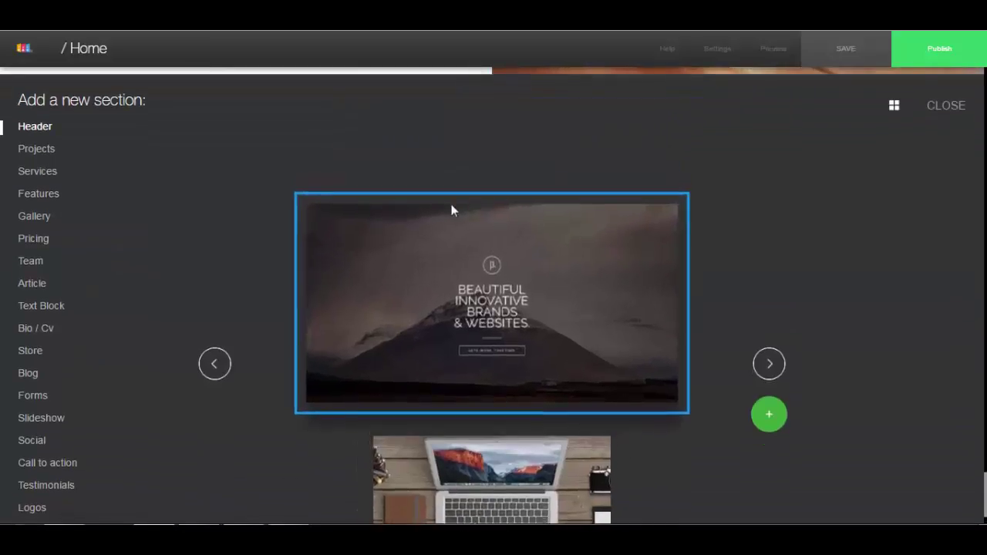
{"action": "scroll", "coordinate": [48, 382], "scroll_direction": "down", "scroll_amount": 1}
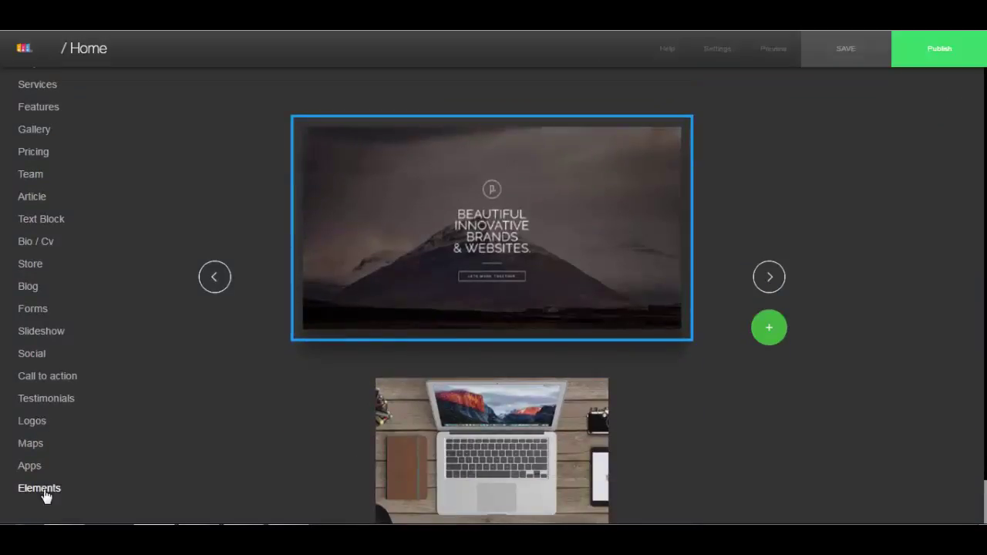
{"action": "scroll", "coordinate": [37, 492], "scroll_direction": "down", "scroll_amount": 1}
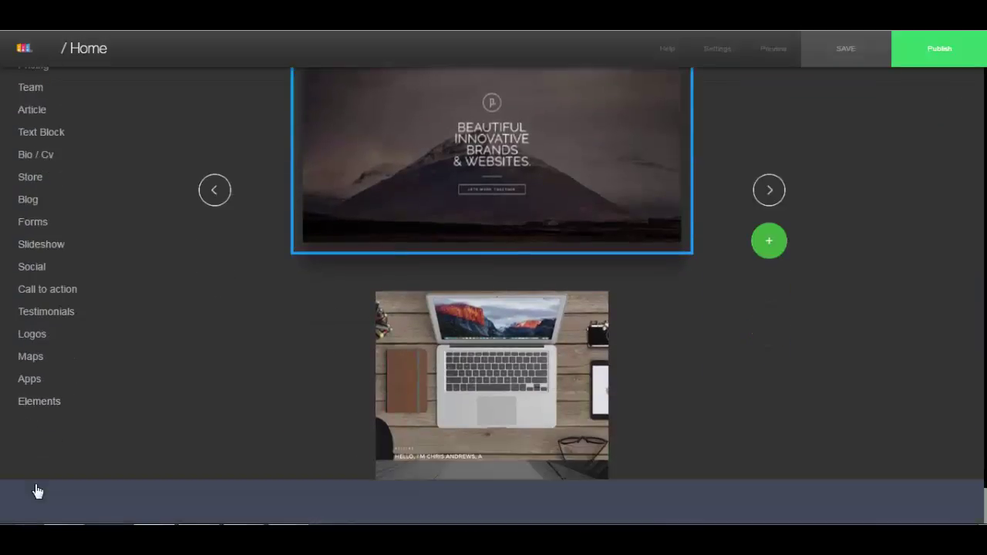
{"action": "left_click", "coordinate": [34, 405]}
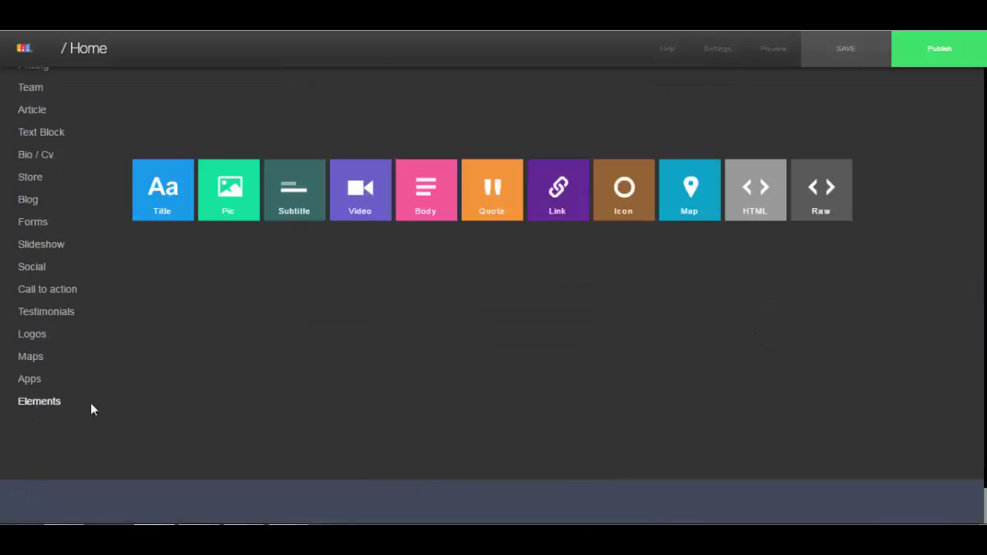
{"action": "left_click", "coordinate": [749, 193]}
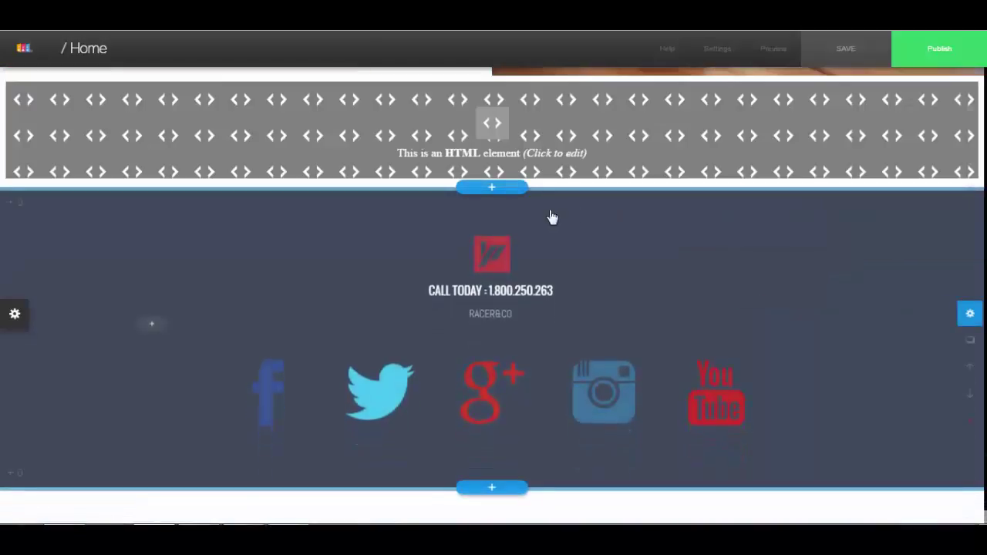
Paste the ConvertKit newsletter embed code into the HTML element and save it
{"action": "mouse_move", "coordinate": [564, 143]}
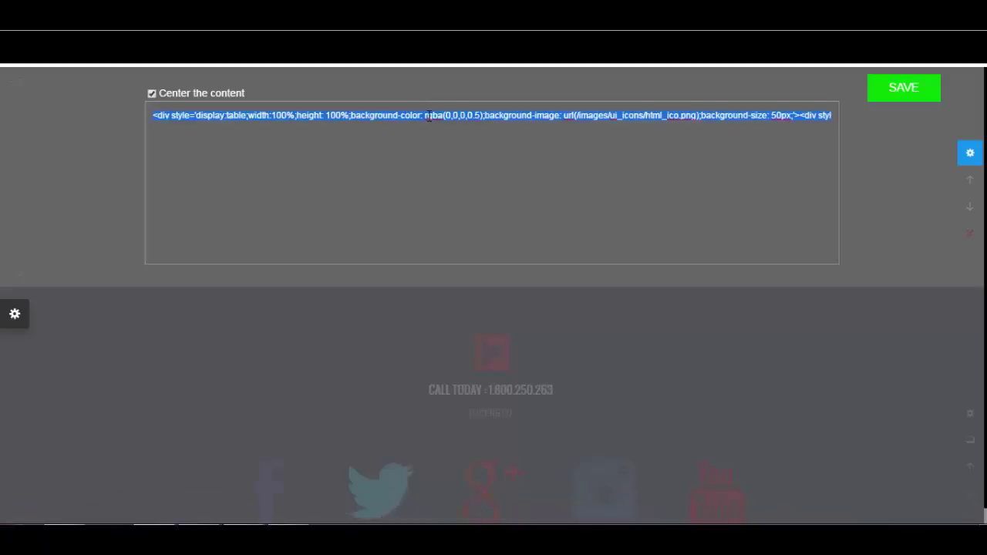
{"action": "key", "text": "ctrl+v"}
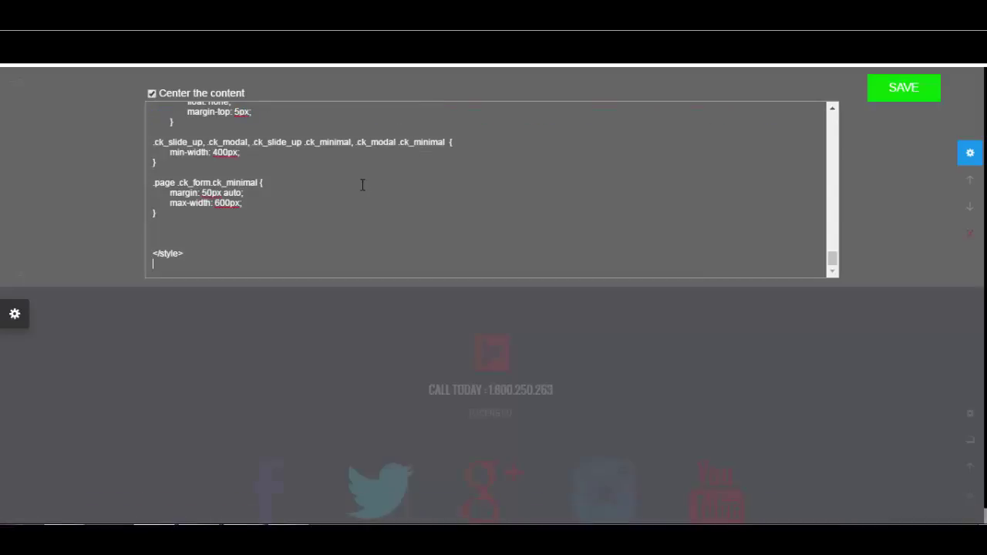
{"action": "key", "text": "BackSpace"}
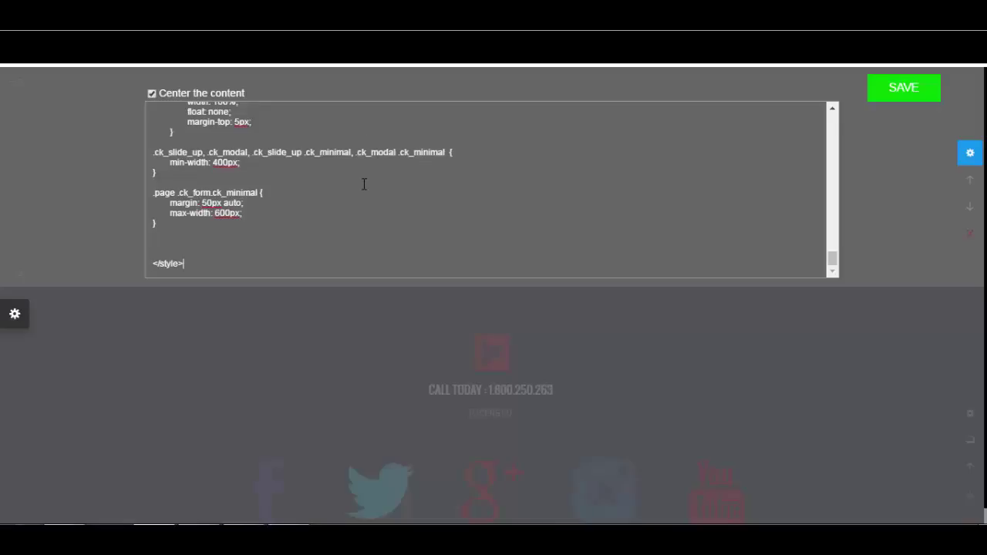
{"action": "left_click", "coordinate": [910, 90]}
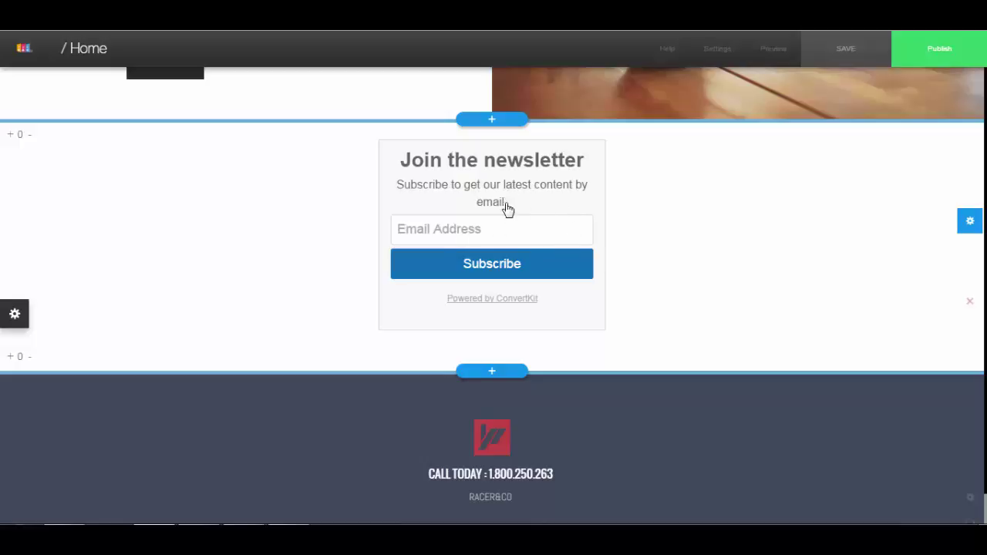
{"action": "scroll", "coordinate": [648, 218], "scroll_direction": "up", "scroll_amount": 1}
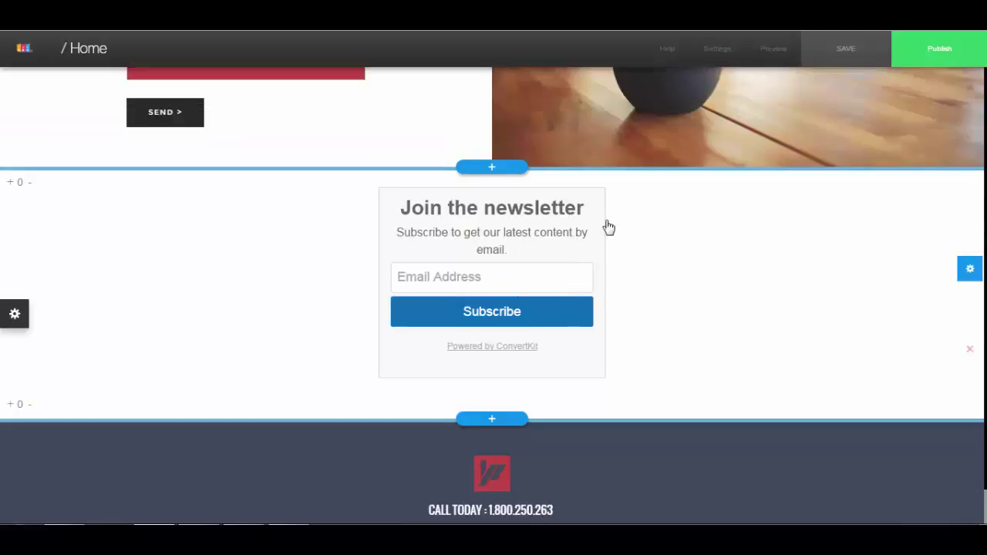
Uncheck Center the content in the newsletter form's HTML settings and save
{"action": "left_click", "coordinate": [652, 261]}
{"action": "left_click", "coordinate": [696, 263]}
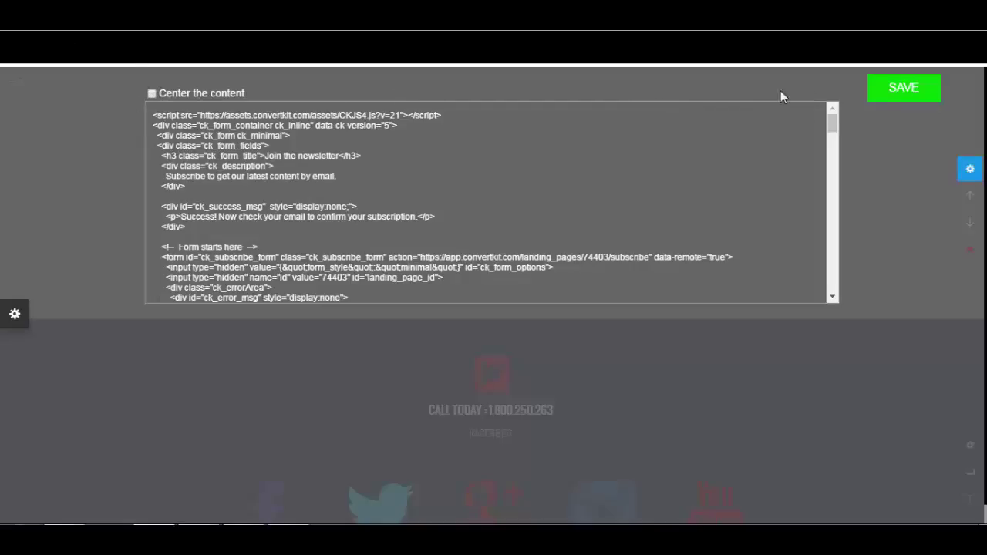
{"action": "left_click", "coordinate": [923, 99]}
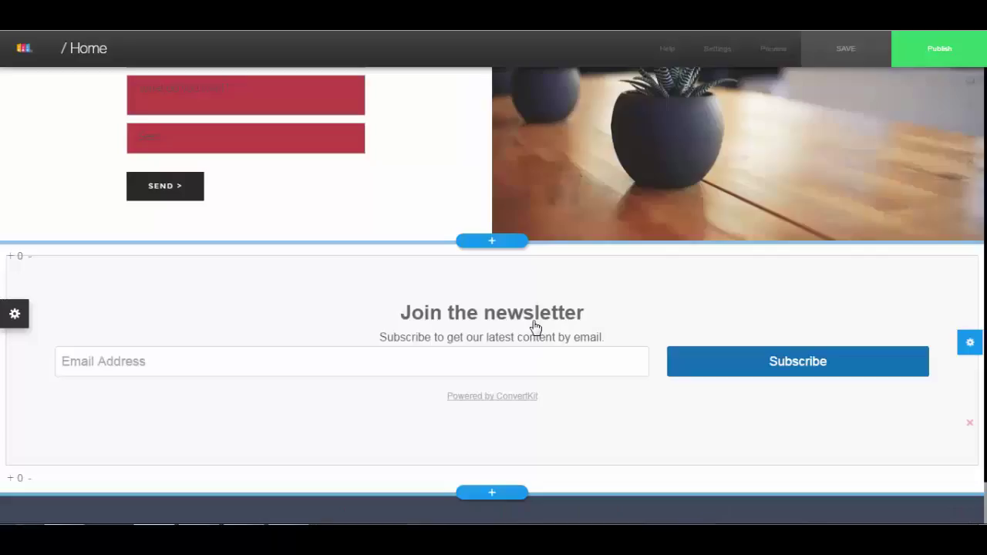
Scroll back to the top of the page and bring up the device preview options
{"action": "scroll", "coordinate": [546, 346], "scroll_direction": "down", "scroll_amount": 1}
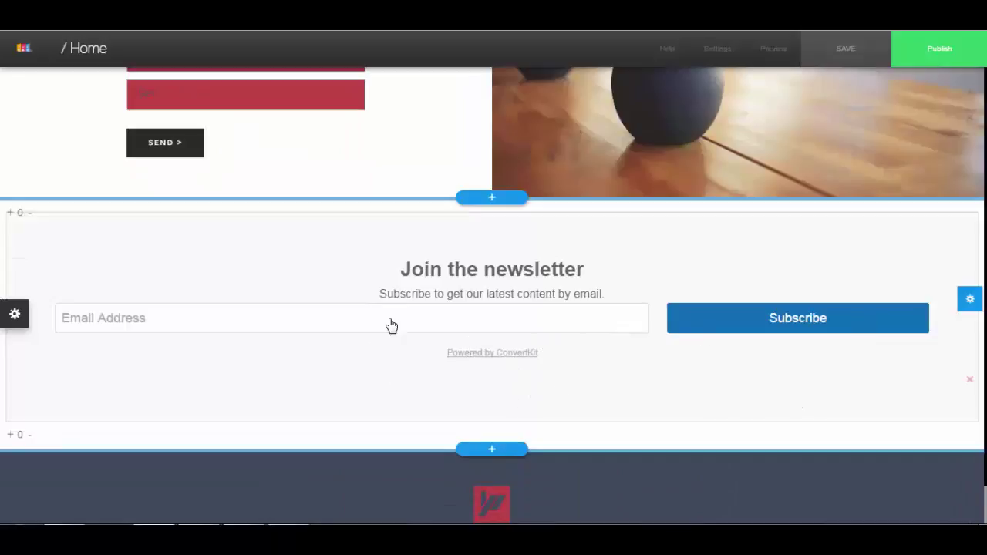
{"action": "scroll", "coordinate": [469, 347], "scroll_direction": "up", "scroll_amount": 1}
{"action": "scroll", "coordinate": [469, 348], "scroll_direction": "down", "scroll_amount": 2}
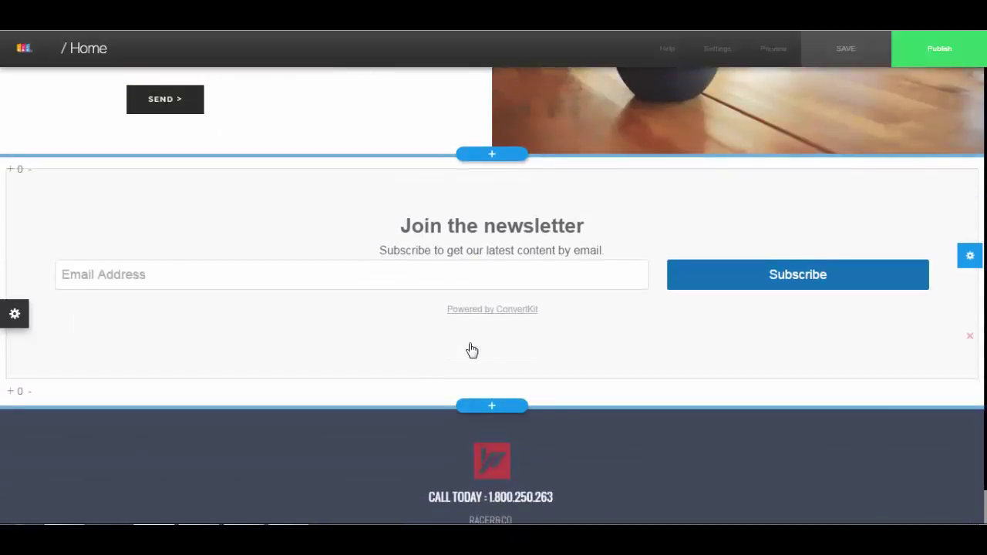
{"action": "scroll", "coordinate": [472, 351], "scroll_direction": "up", "scroll_amount": 2}
{"action": "scroll", "coordinate": [474, 405], "scroll_direction": "up", "scroll_amount": 2}
{"action": "scroll", "coordinate": [473, 377], "scroll_direction": "down", "scroll_amount": 3}
{"action": "scroll", "coordinate": [529, 370], "scroll_direction": "up", "scroll_amount": 7}
{"action": "scroll", "coordinate": [547, 374], "scroll_direction": "down", "scroll_amount": 3}
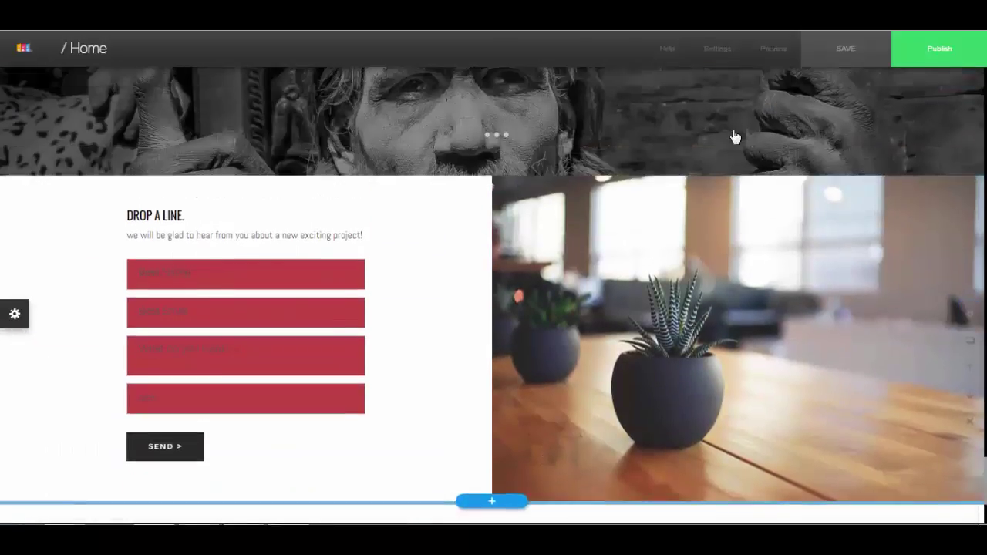
{"action": "scroll", "coordinate": [547, 374], "scroll_direction": "up", "scroll_amount": 5}
{"action": "left_click", "coordinate": [774, 47]}
Switch to the phone-sized preview and scroll through the whole page to check the mobile layout
{"action": "left_click", "coordinate": [938, 154]}
{"action": "scroll", "coordinate": [569, 302], "scroll_direction": "down", "scroll_amount": 3}
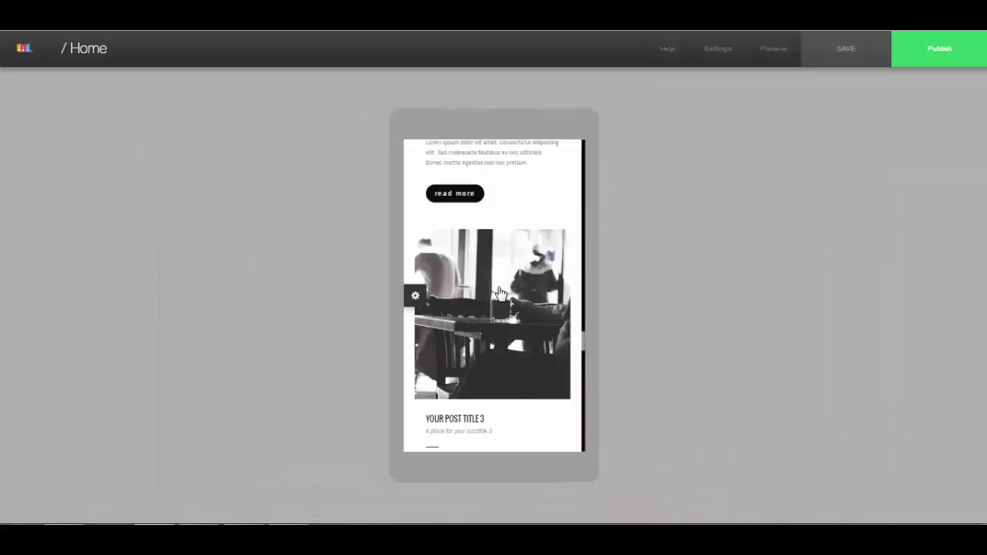
{"action": "scroll", "coordinate": [500, 293], "scroll_direction": "down", "scroll_amount": 8}
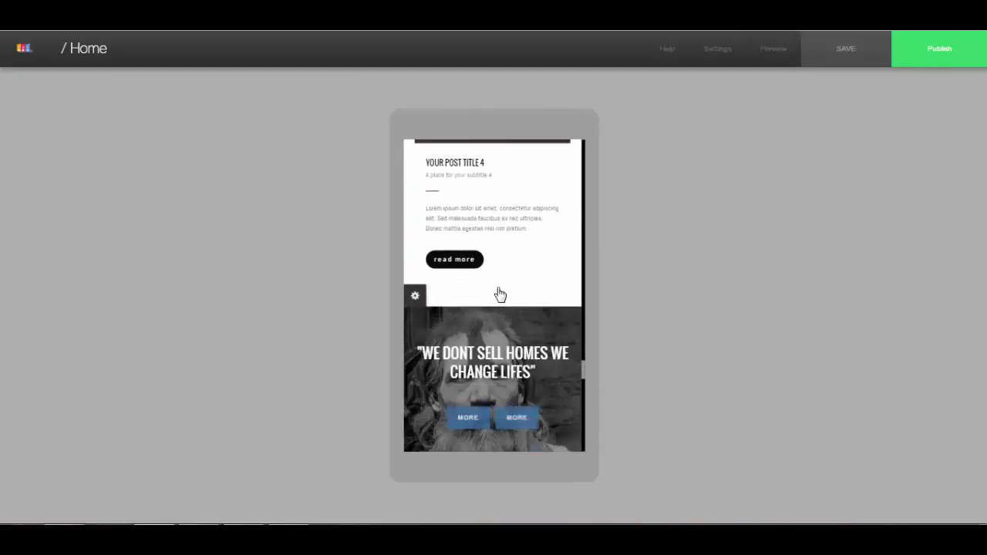
{"action": "scroll", "coordinate": [499, 292], "scroll_direction": "down", "scroll_amount": 8}
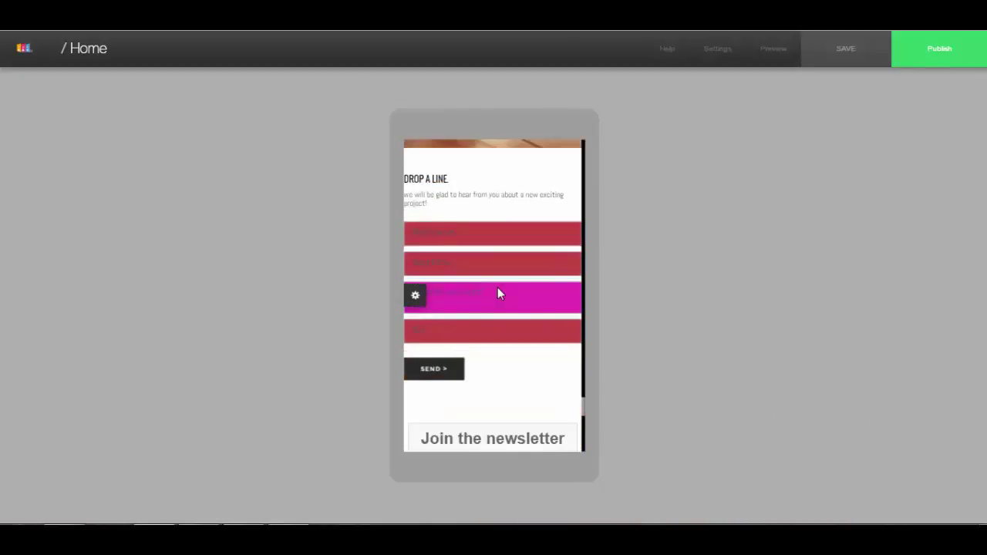
{"action": "scroll", "coordinate": [465, 316], "scroll_direction": "down", "scroll_amount": 4}
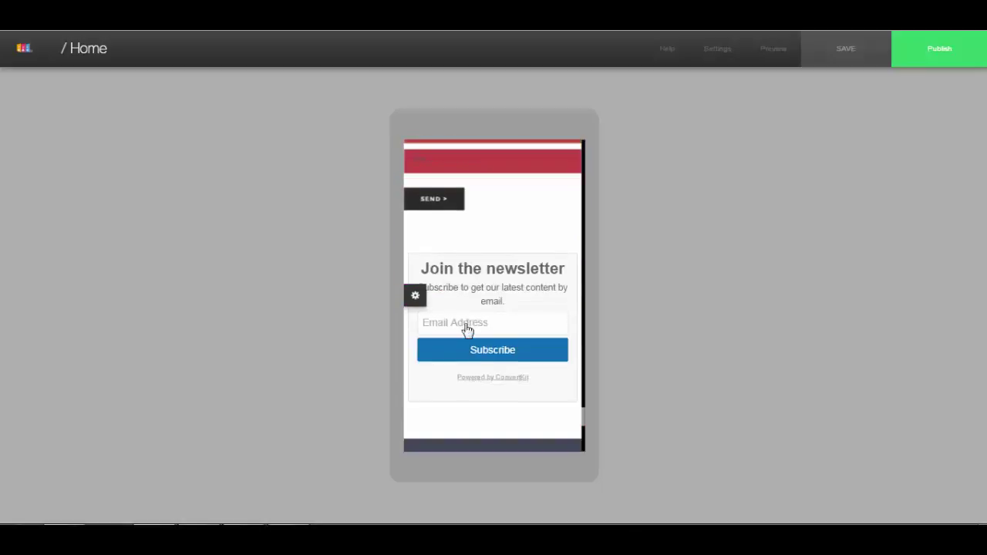
{"action": "scroll", "coordinate": [488, 306], "scroll_direction": "down", "scroll_amount": 2}
{"action": "scroll", "coordinate": [484, 282], "scroll_direction": "down", "scroll_amount": 2}
{"action": "scroll", "coordinate": [487, 277], "scroll_direction": "down", "scroll_amount": 1}
{"action": "scroll", "coordinate": [486, 281], "scroll_direction": "up", "scroll_amount": 1}
{"action": "scroll", "coordinate": [488, 285], "scroll_direction": "down", "scroll_amount": 4}
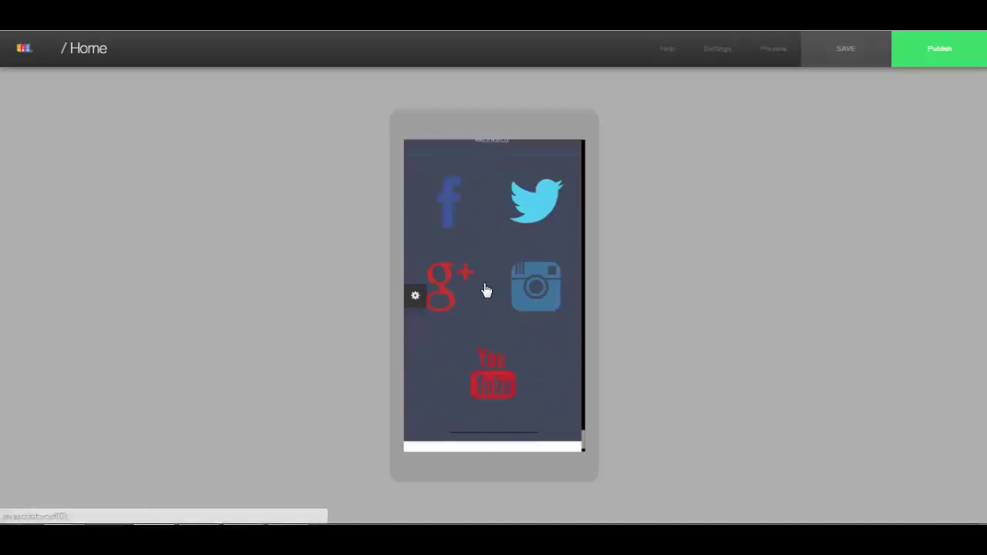
{"action": "scroll", "coordinate": [489, 291], "scroll_direction": "up", "scroll_amount": 2}
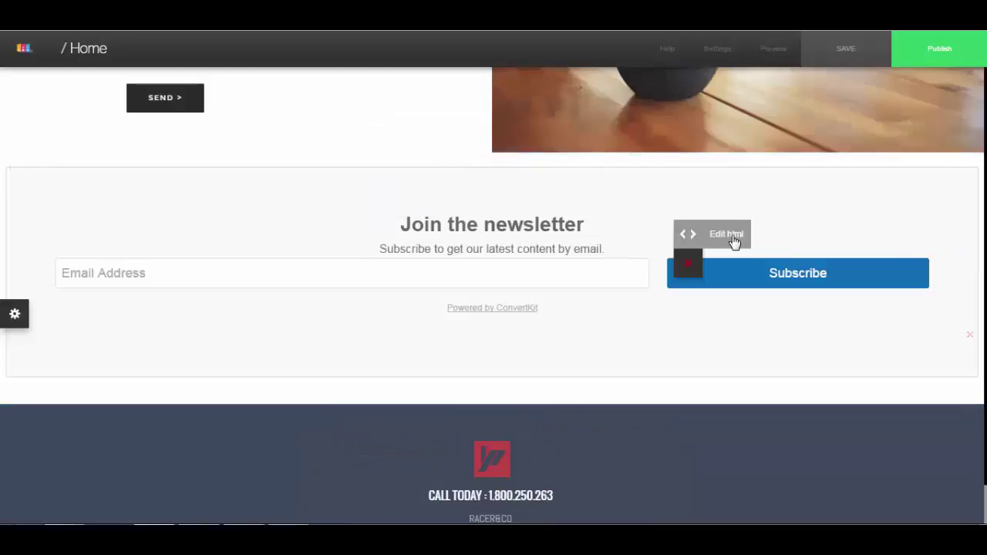
Center the ConvertKit newsletter form via its HTML settings, then bring up the Add a new section chooser
{"action": "left_click", "coordinate": [734, 242]}
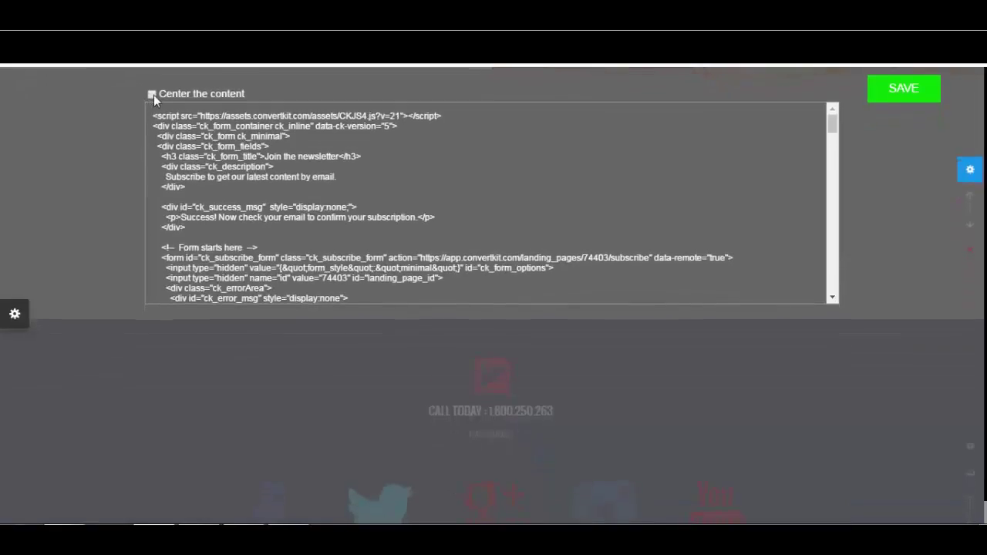
{"action": "left_click", "coordinate": [915, 95]}
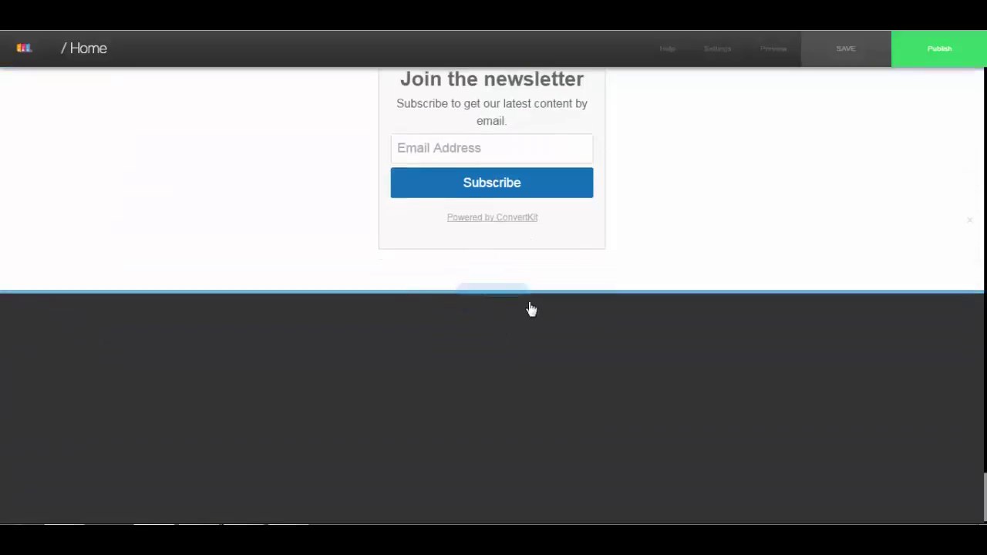
{"action": "left_click", "coordinate": [523, 306]}
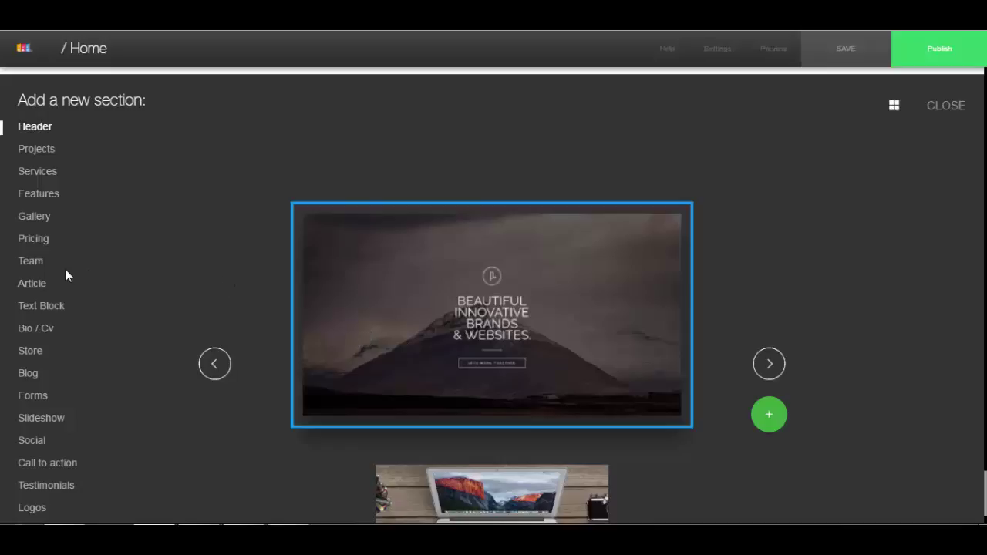
Add a blank HTML element from the Elements list below the newsletter
{"action": "scroll", "coordinate": [42, 405], "scroll_direction": "down", "scroll_amount": 2}
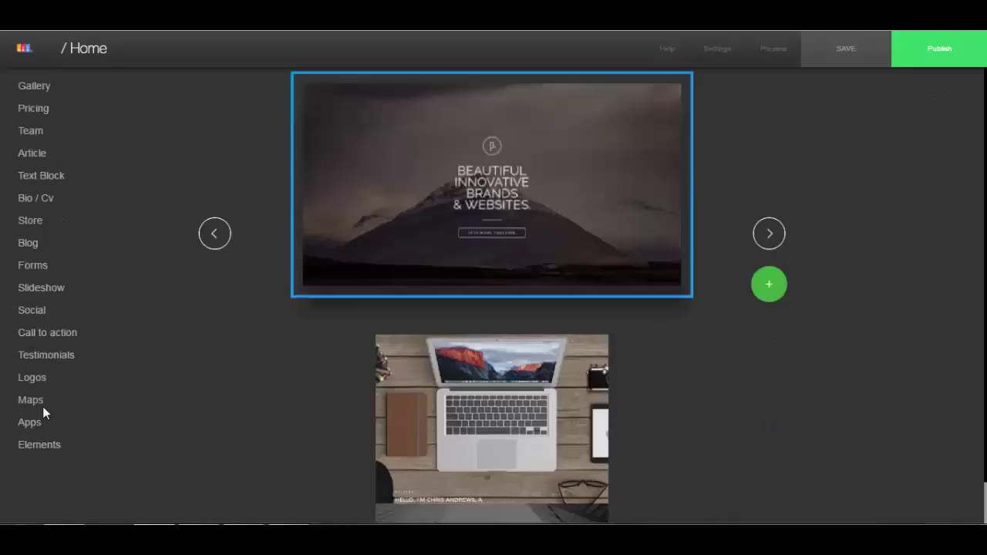
{"action": "left_click", "coordinate": [51, 447]}
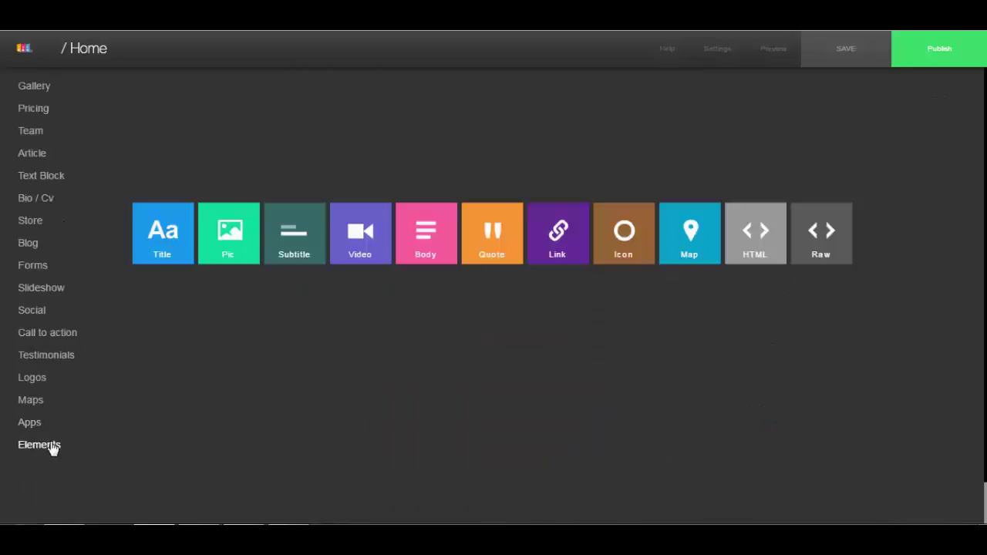
{"action": "left_click", "coordinate": [746, 251]}
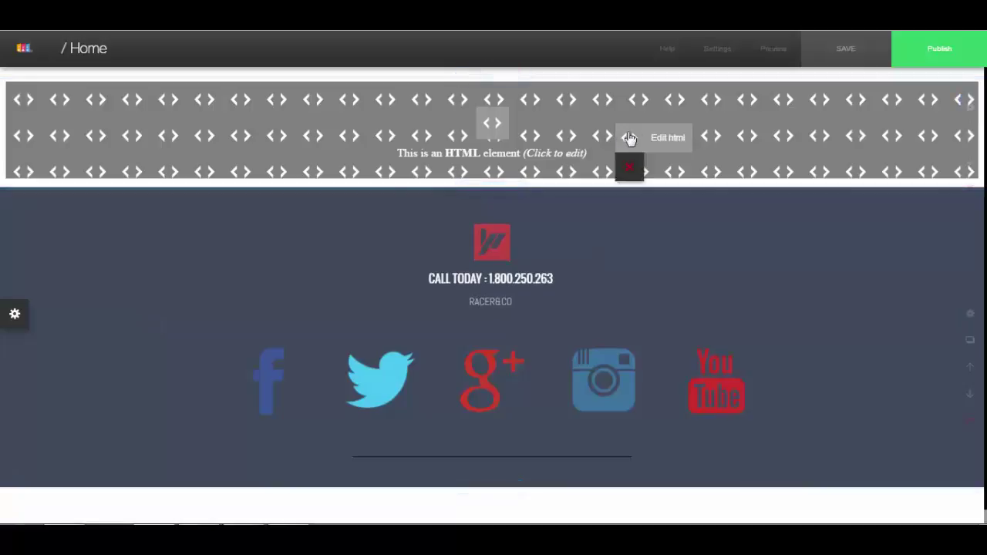
Replace the HTML element's placeholder code with the pasted Infusionsoft opt-in embed code and save
{"action": "left_click", "coordinate": [646, 139]}
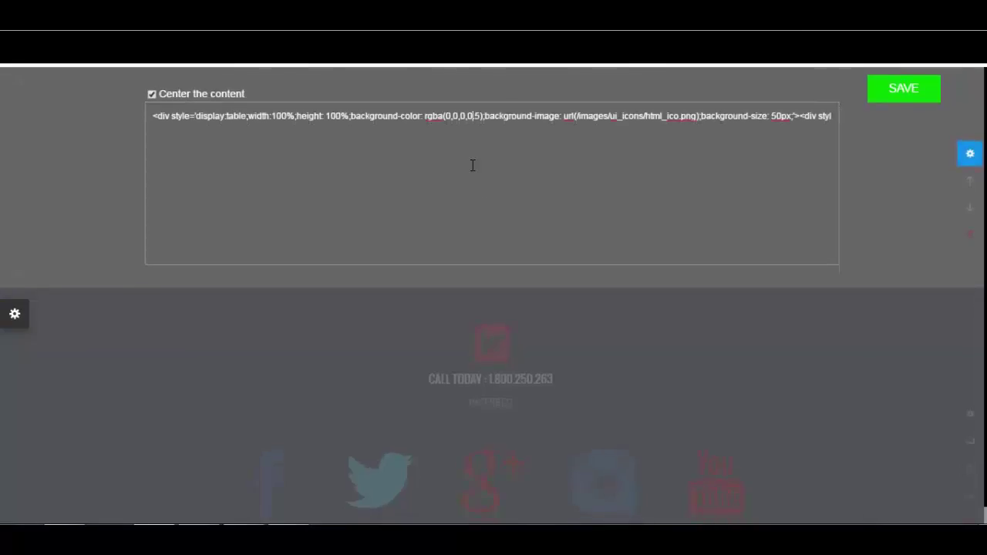
{"action": "key", "text": "ctrl+a"}
{"action": "key", "text": "ctrl+v"}
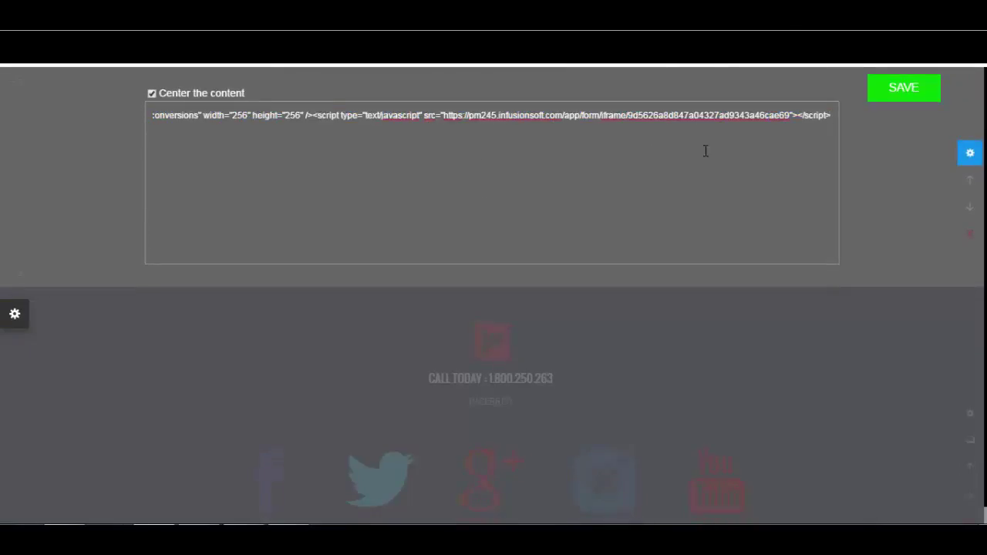
{"action": "left_click", "coordinate": [898, 89]}
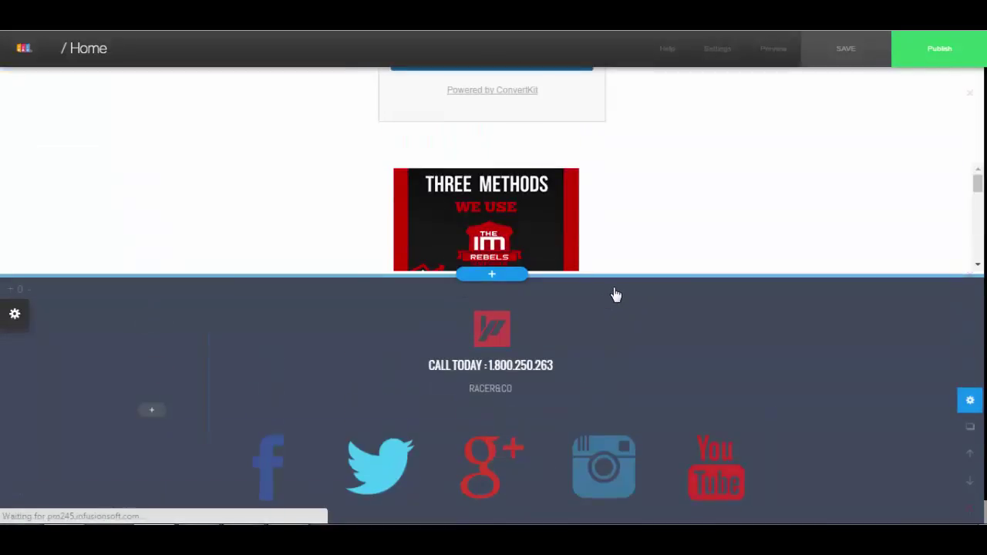
Stretch the HTML section downward until the THREE METHODS graphic and the First Name/Best Email form with Submit fully show
{"action": "scroll", "coordinate": [616, 295], "scroll_direction": "down", "scroll_amount": 1}
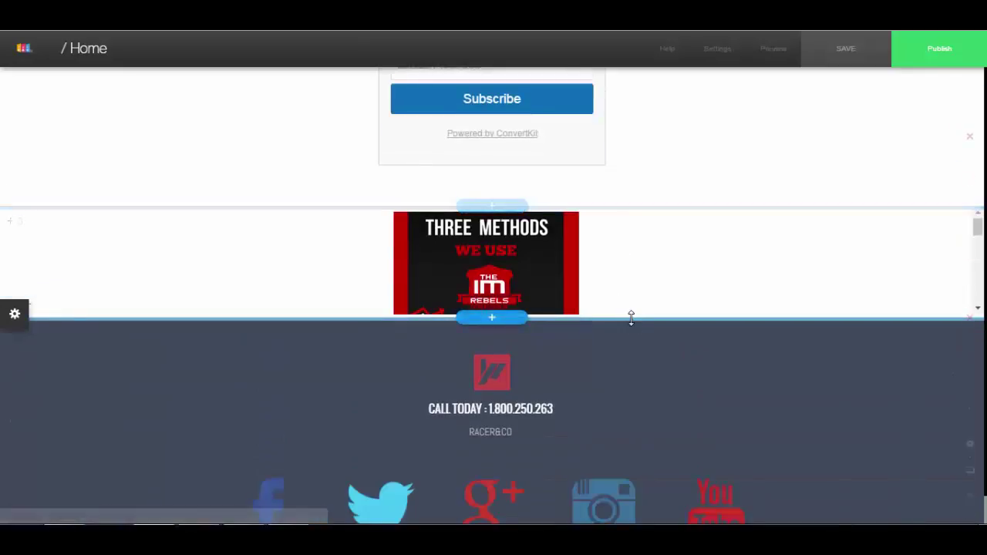
{"action": "left_click_drag", "start_coordinate": [630, 315], "coordinate": [617, 381]}
{"action": "scroll", "coordinate": [646, 339], "scroll_direction": "down", "scroll_amount": 1}
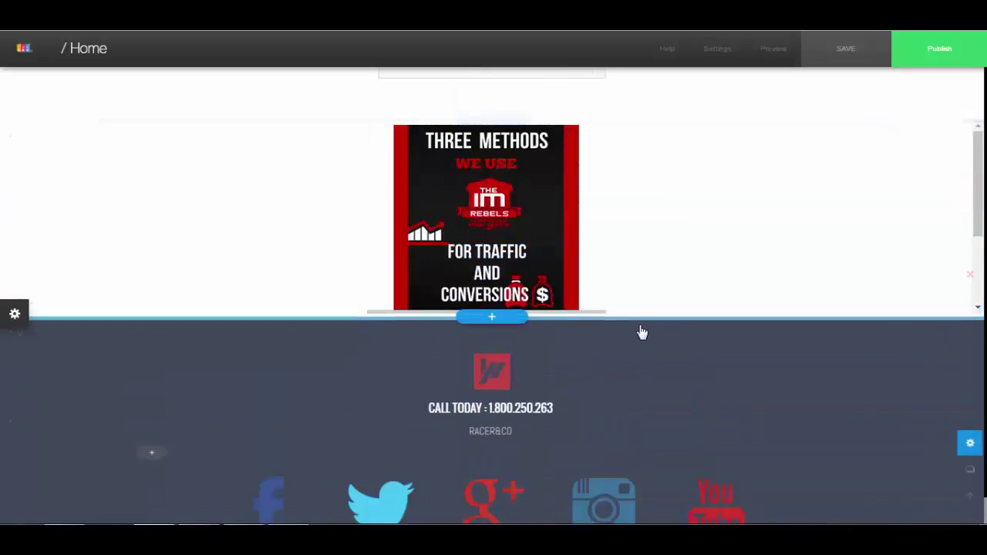
{"action": "left_click_drag", "start_coordinate": [639, 315], "coordinate": [654, 445]}
{"action": "scroll", "coordinate": [661, 337], "scroll_direction": "up", "scroll_amount": 2}
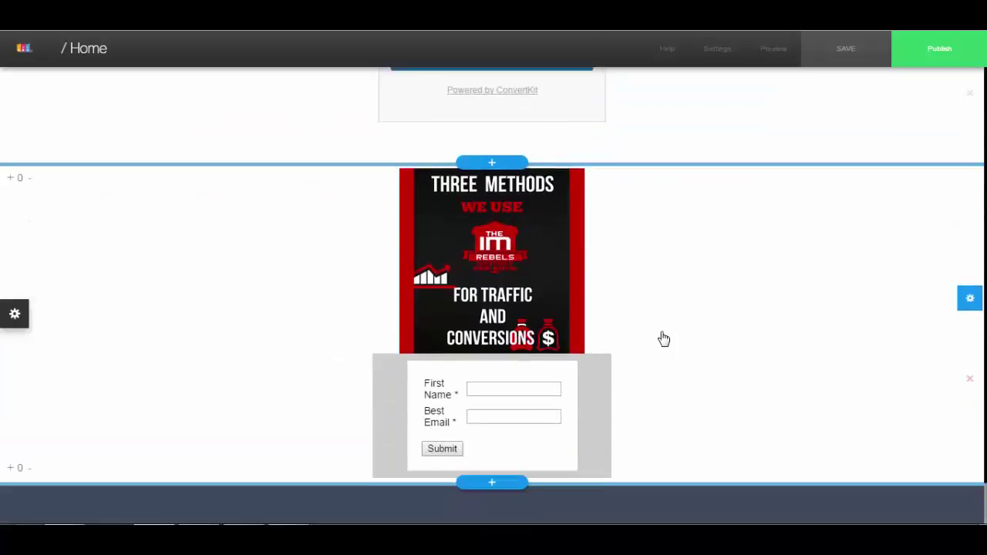
{"action": "scroll", "coordinate": [661, 337], "scroll_direction": "down", "scroll_amount": 2}
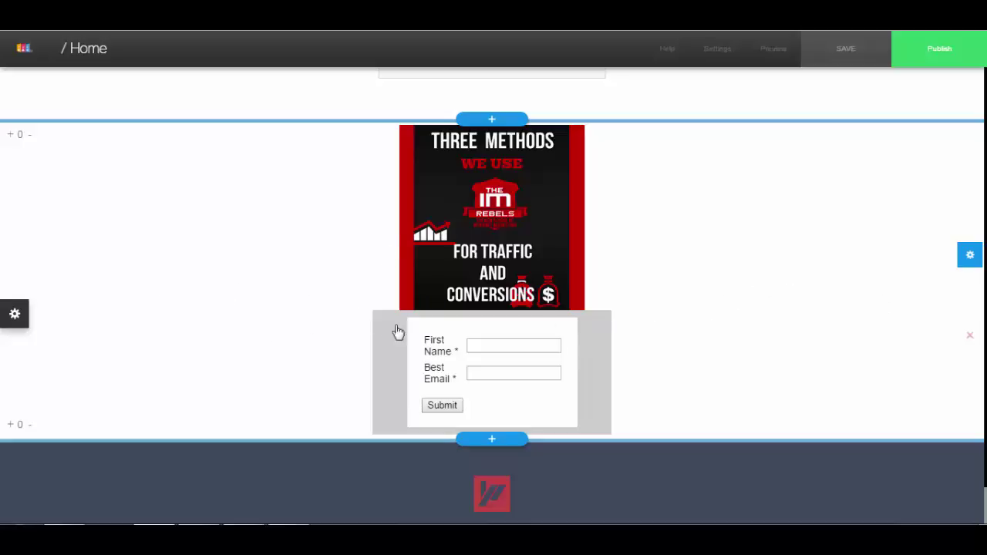
Try a black Page Color swatch behind the newsletter and opt-in sections
{"action": "left_click", "coordinate": [969, 262]}
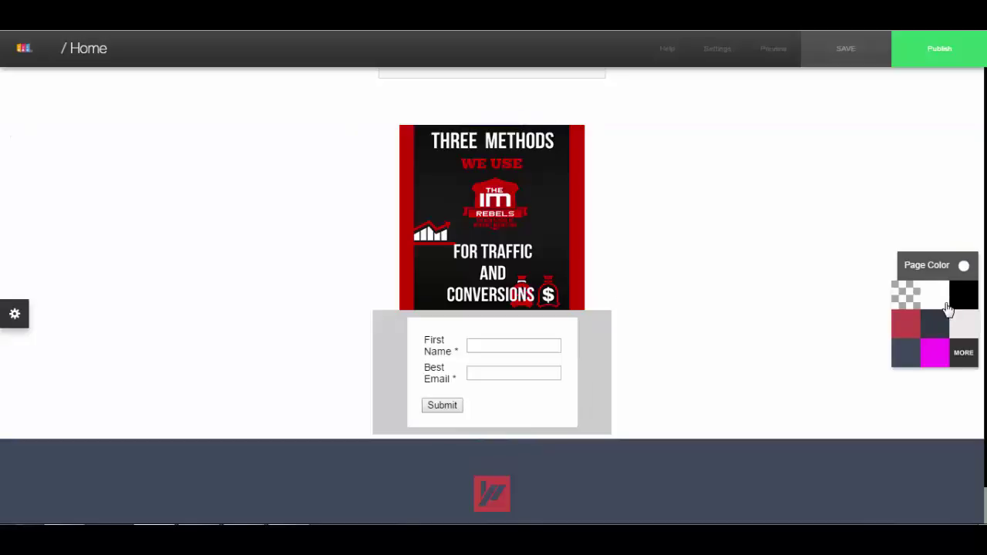
{"action": "left_click", "coordinate": [966, 298]}
{"action": "scroll", "coordinate": [795, 370], "scroll_direction": "up", "scroll_amount": 5}
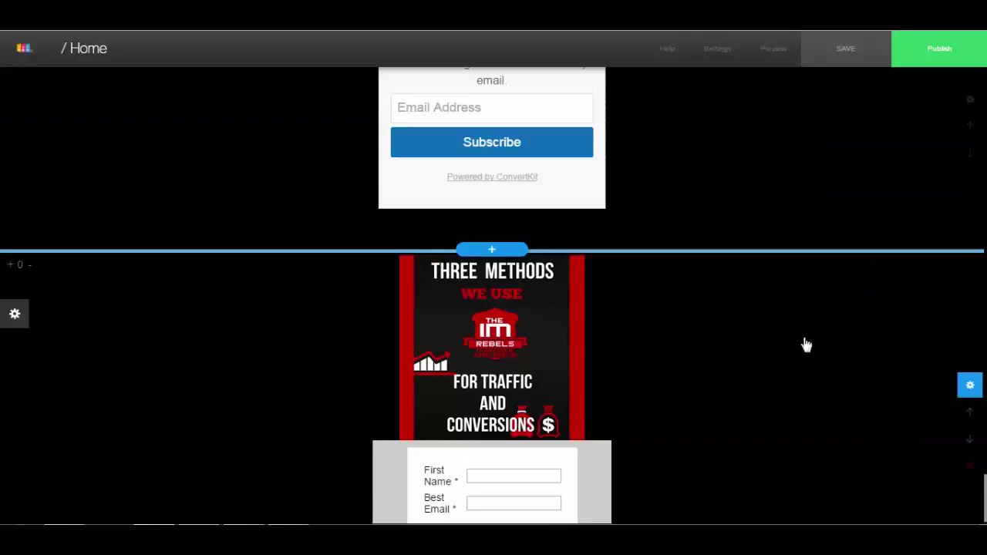
{"action": "scroll", "coordinate": [785, 384], "scroll_direction": "down", "scroll_amount": 5}
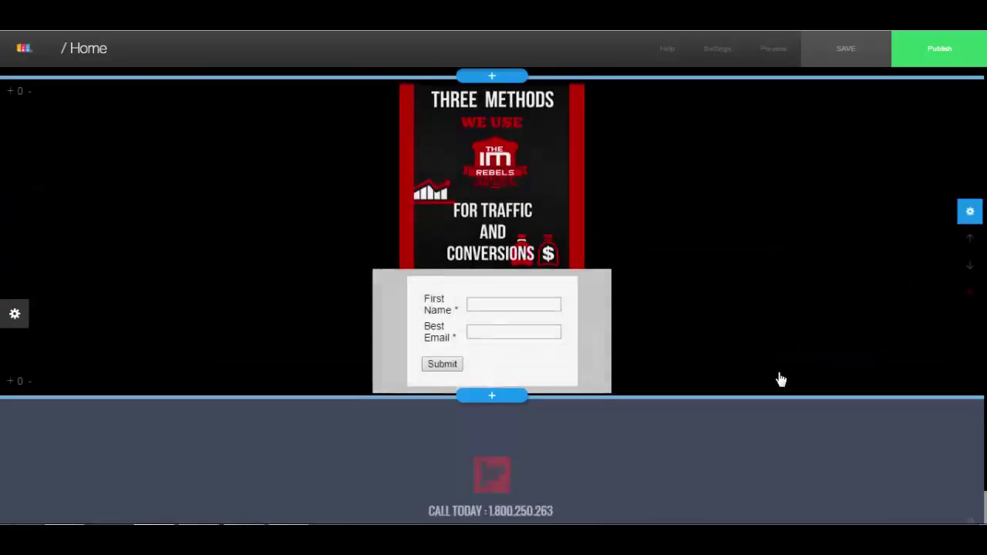
{"action": "scroll", "coordinate": [780, 377], "scroll_direction": "up", "scroll_amount": 2}
{"action": "scroll", "coordinate": [760, 353], "scroll_direction": "up", "scroll_amount": 2}
{"action": "scroll", "coordinate": [766, 379], "scroll_direction": "down", "scroll_amount": 5}
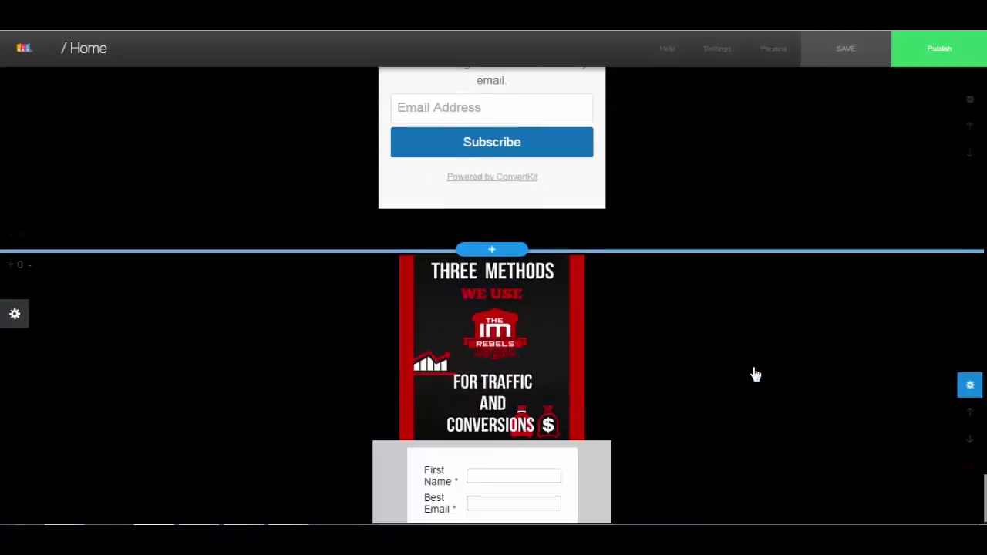
{"action": "scroll", "coordinate": [788, 435], "scroll_direction": "down", "scroll_amount": 3}
{"action": "scroll", "coordinate": [787, 434], "scroll_direction": "up", "scroll_amount": 5}
Change the Page Color to the crimson red swatch and review the red sections
{"action": "left_click", "coordinate": [970, 313]}
{"action": "left_click", "coordinate": [902, 370]}
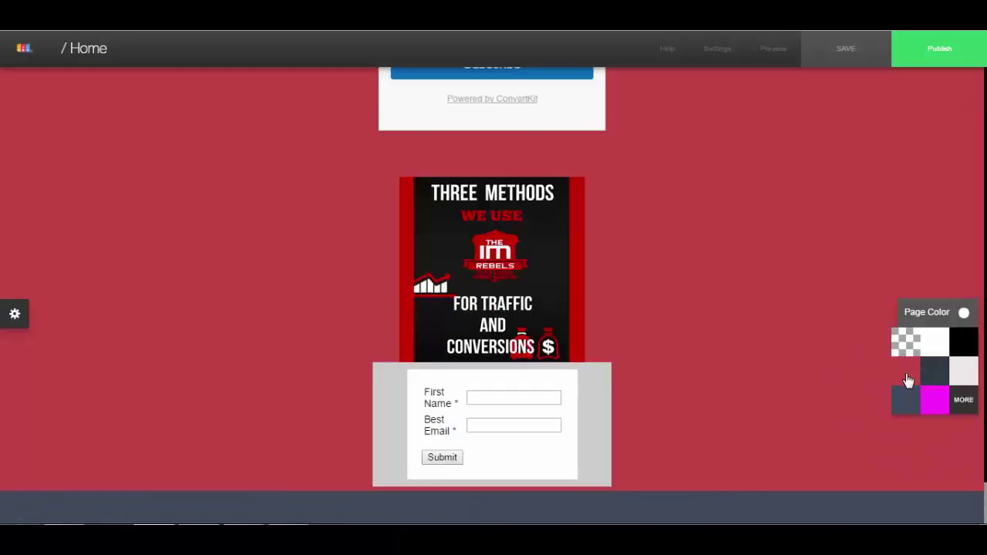
{"action": "scroll", "coordinate": [625, 312], "scroll_direction": "up", "scroll_amount": 2}
{"action": "scroll", "coordinate": [625, 312], "scroll_direction": "up", "scroll_amount": 5}
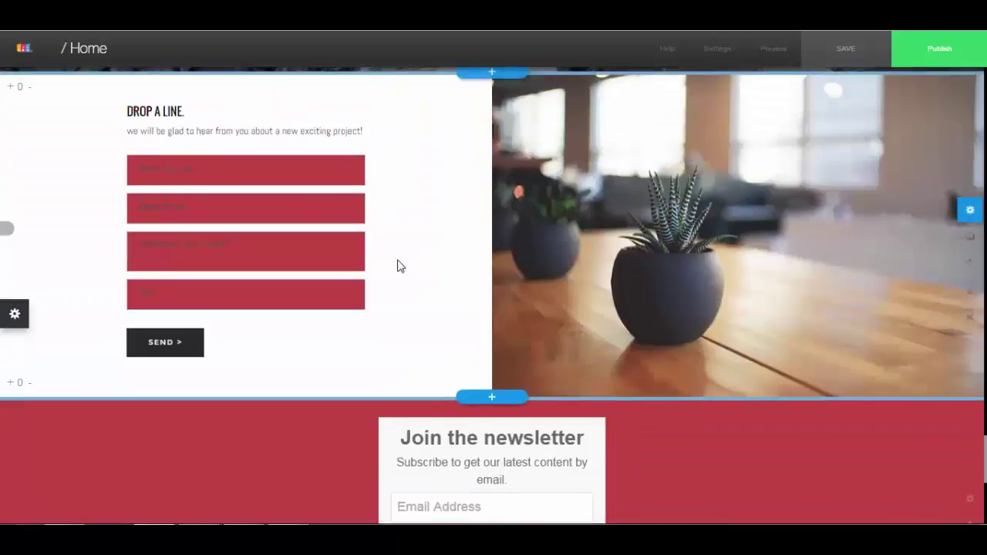
{"action": "scroll", "coordinate": [399, 266], "scroll_direction": "down", "scroll_amount": 5}
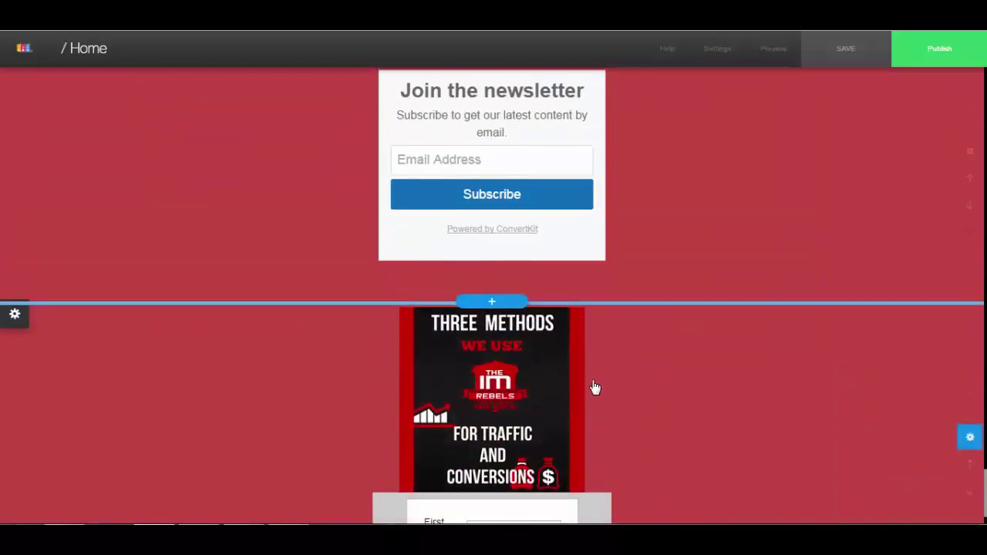
{"action": "scroll", "coordinate": [596, 385], "scroll_direction": "up", "scroll_amount": 1}
{"action": "scroll", "coordinate": [585, 409], "scroll_direction": "up", "scroll_amount": 2}
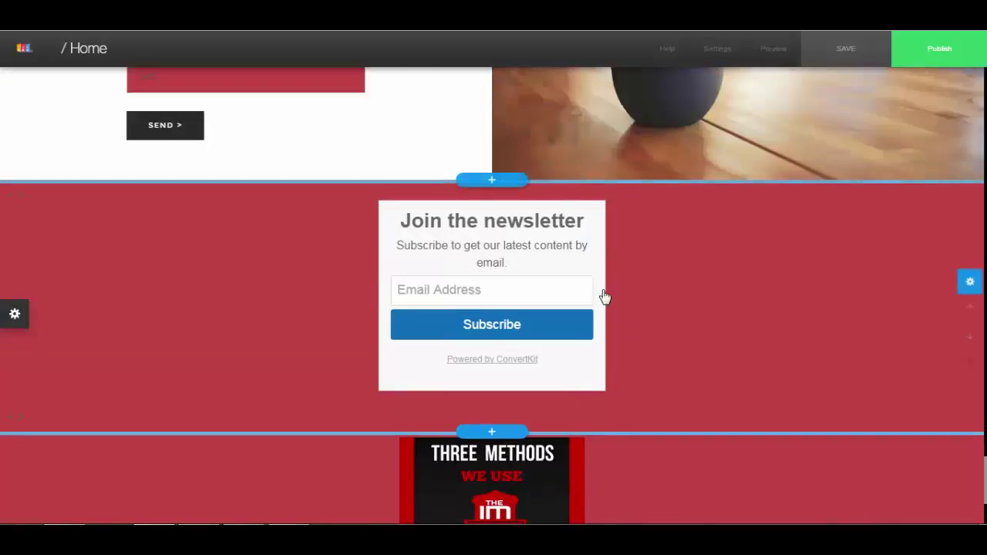
{"action": "scroll", "coordinate": [621, 433], "scroll_direction": "down", "scroll_amount": 2}
{"action": "scroll", "coordinate": [621, 433], "scroll_direction": "up", "scroll_amount": 3}
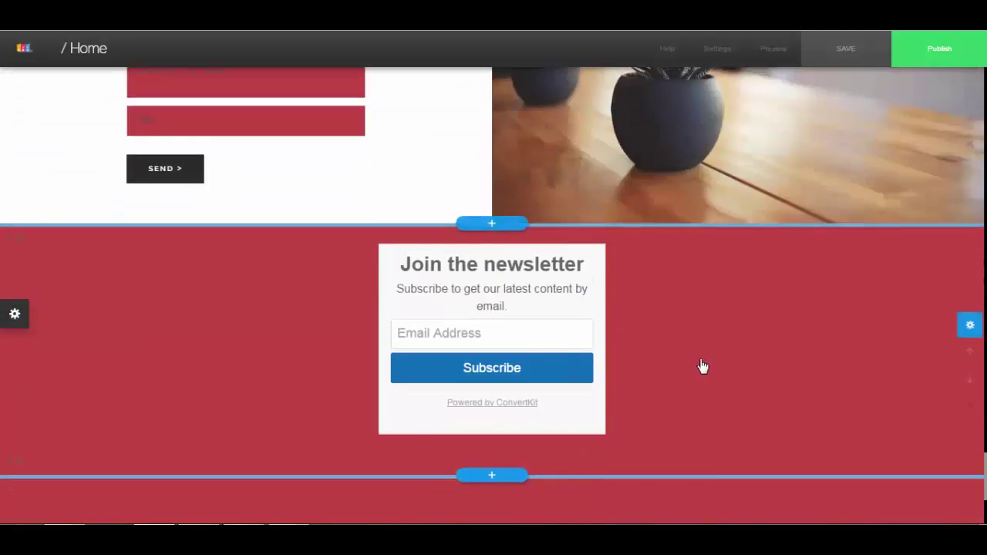